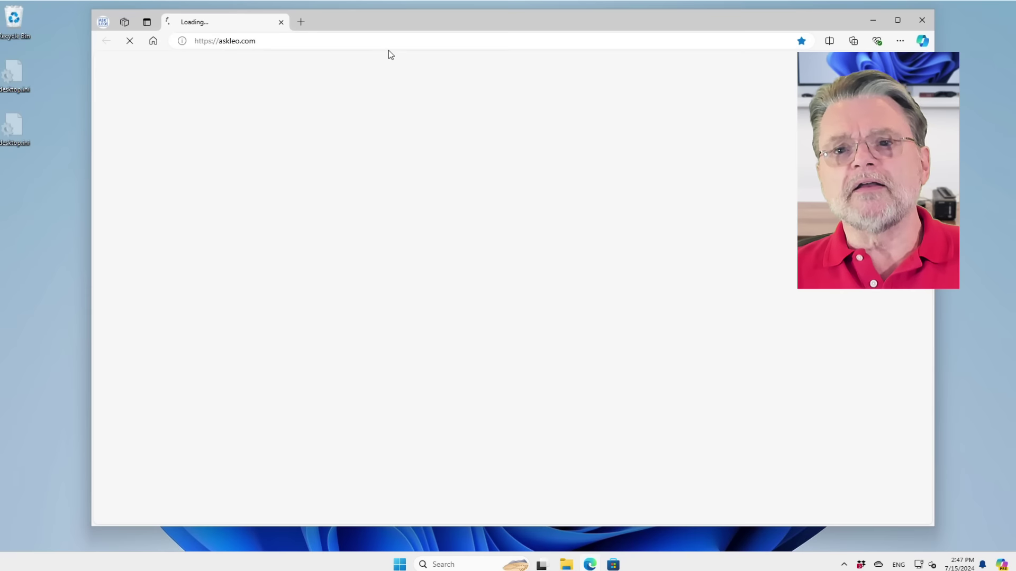
Search Bing for 'zorin' from the Edge address bar, discarding the autocomplete suggestion
left_click(387, 39)
type("zorin")
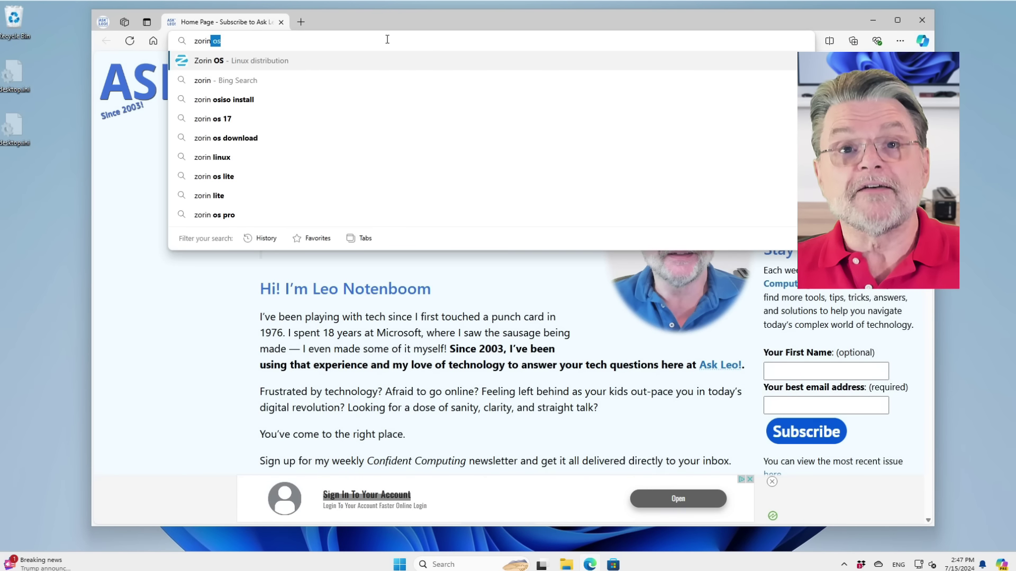
key("Delete")
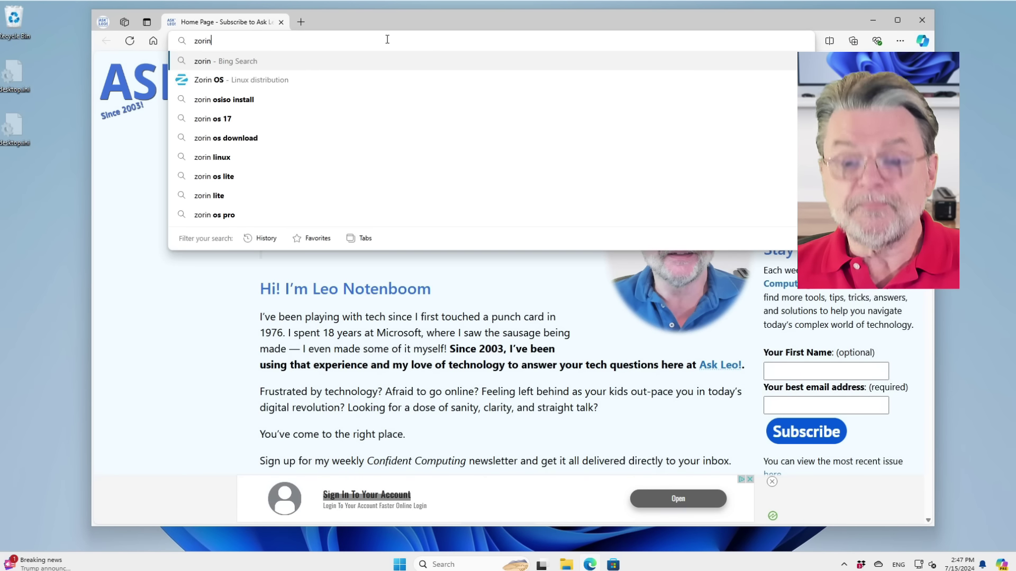
key("Return")
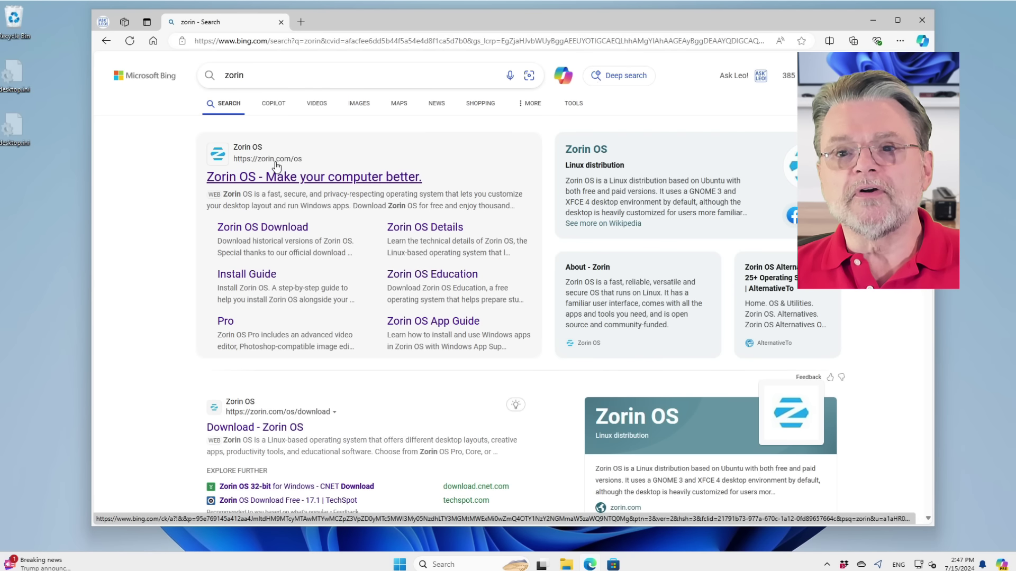
Go from the zorin.com result to the Download Zorin OS page's Core and Education editions
left_click(289, 177)
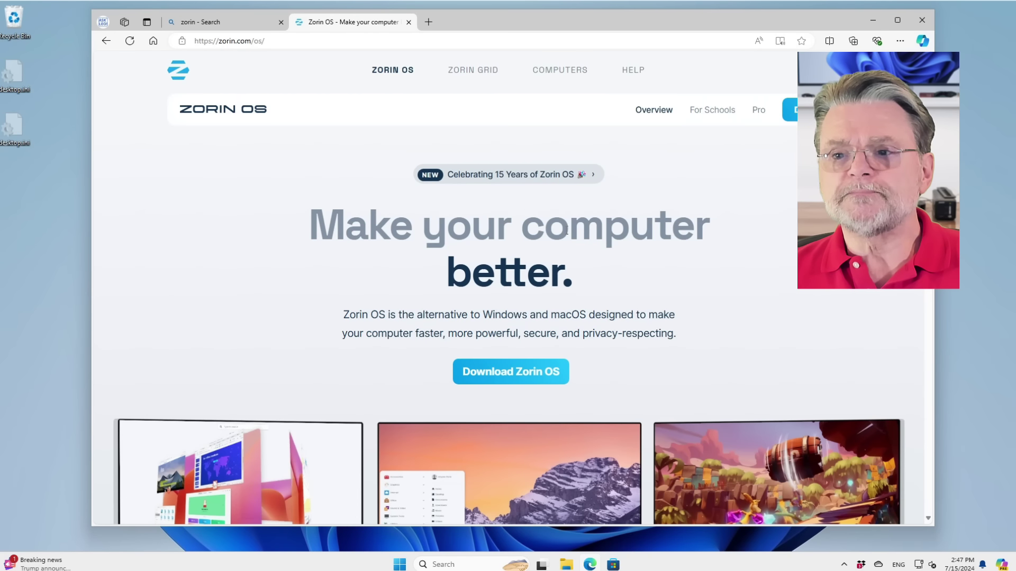
left_click(534, 374)
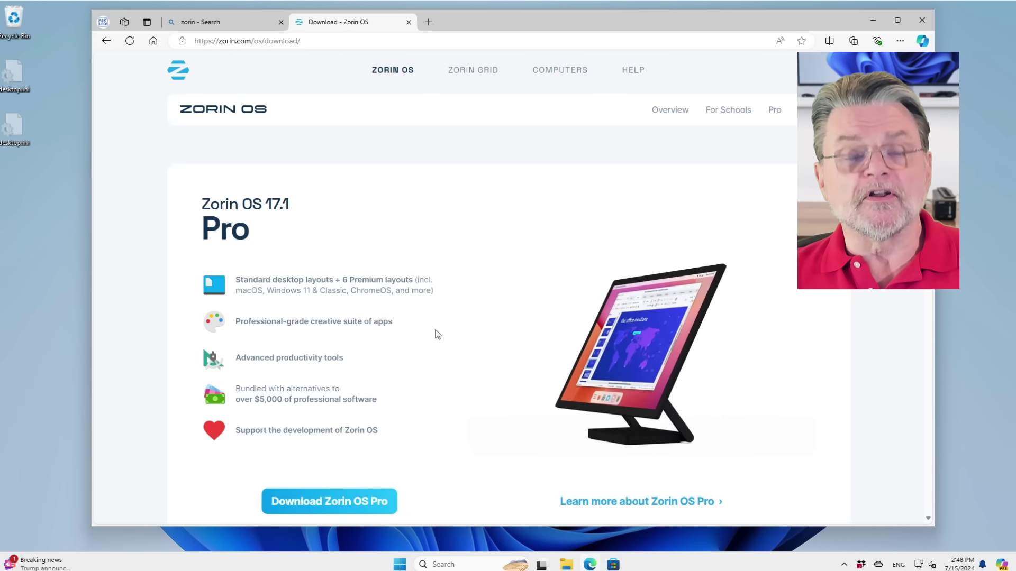
scroll(438, 335, "down", 4)
scroll(438, 334, "down", 5)
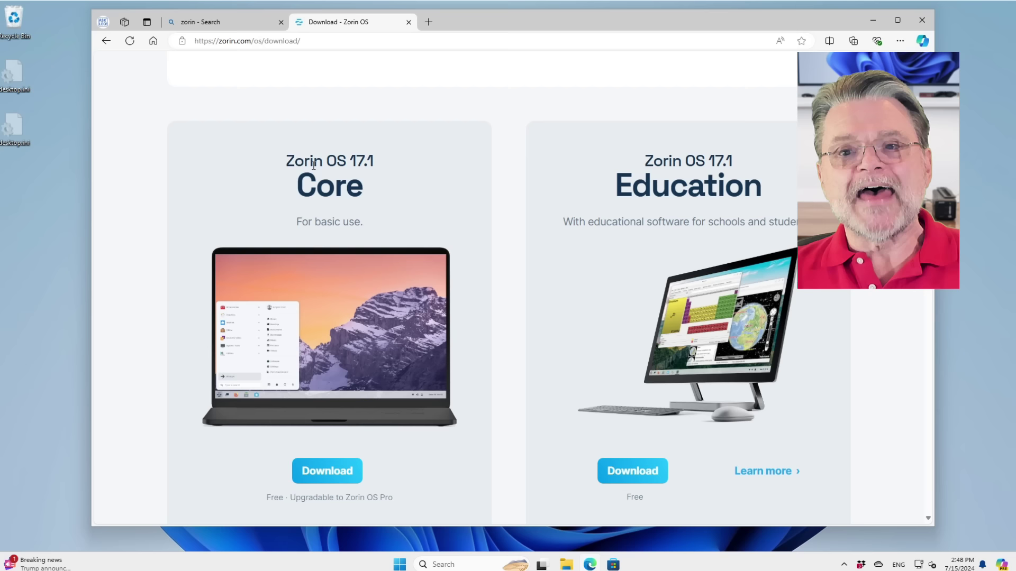
Download the free Zorin OS 17.1 Core edition, skipping the newsletter signup
left_click(332, 473)
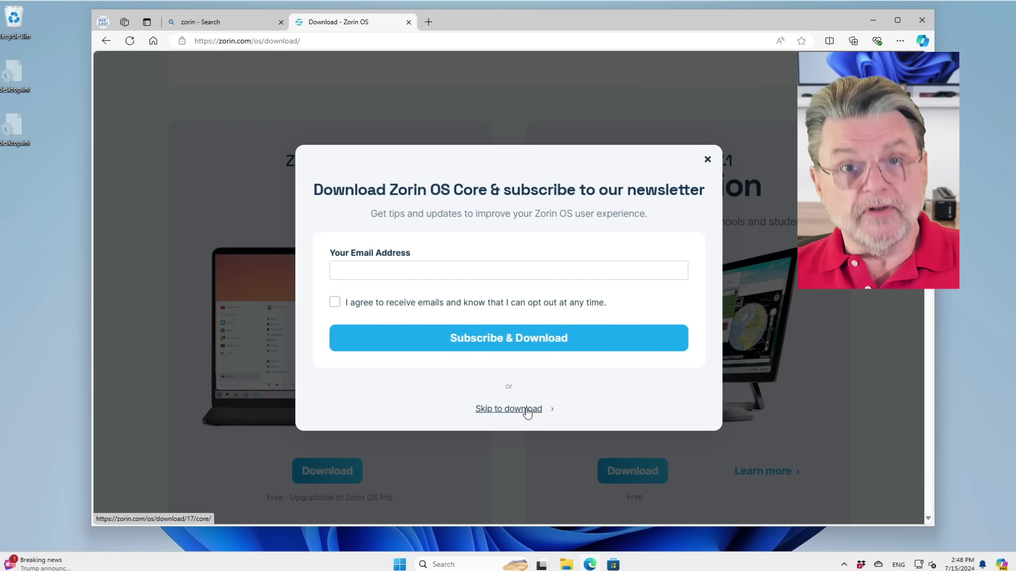
left_click(528, 409)
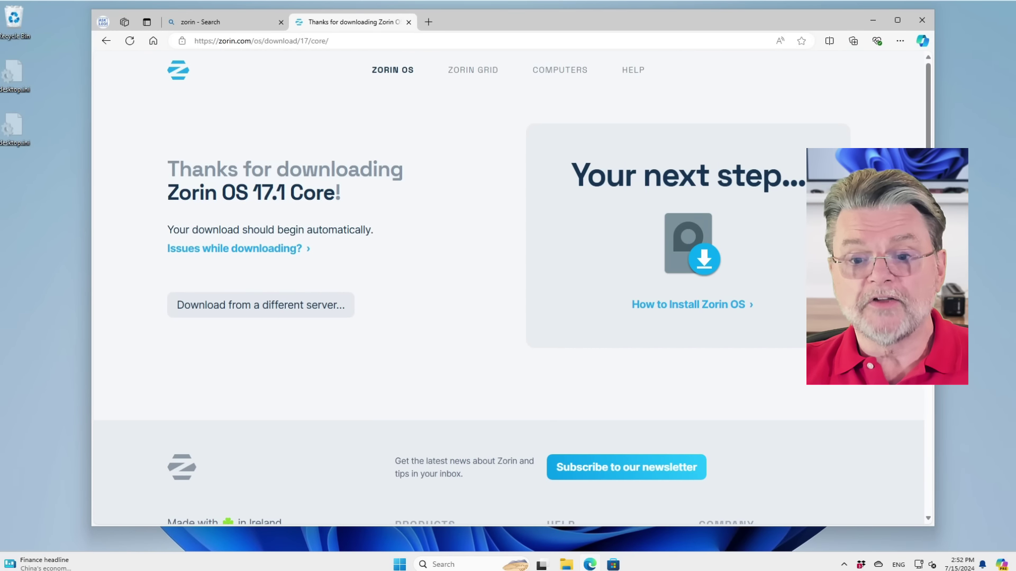
Select Zorin-OS-17.1-Core-64-bit-r2.iso on the local-transfer drive in File Explorer
left_click(565, 565)
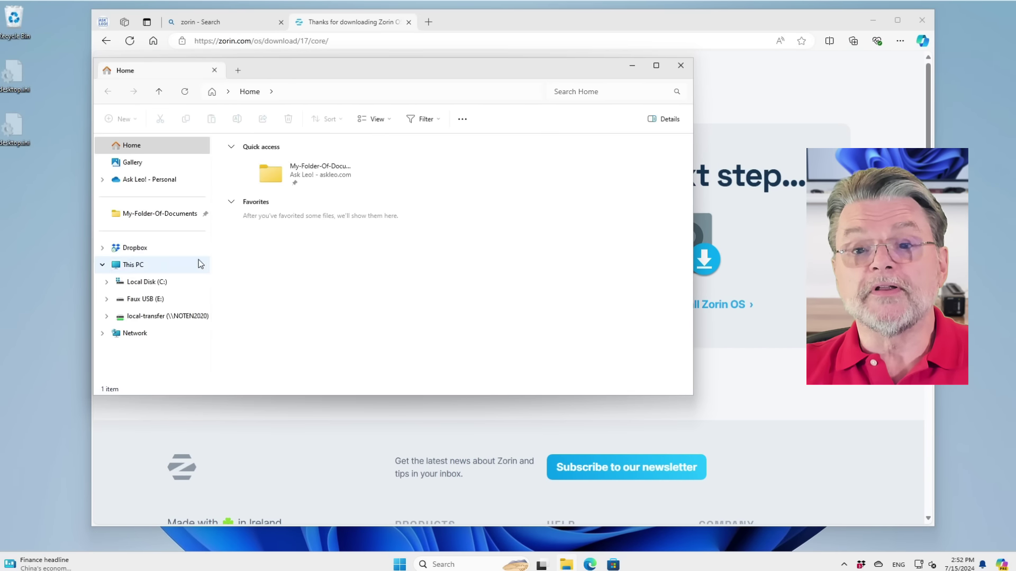
left_click(163, 316)
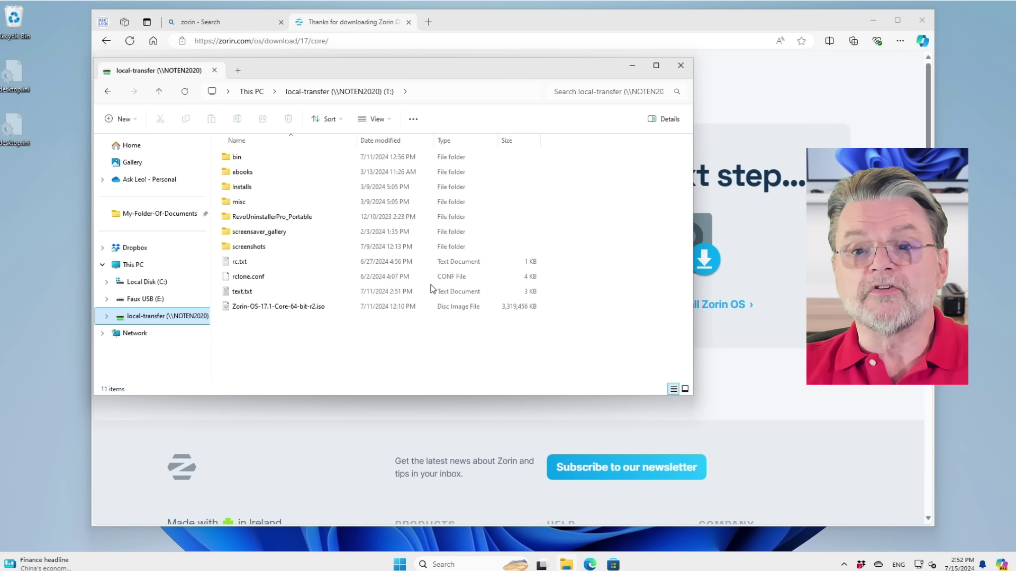
left_click(306, 307)
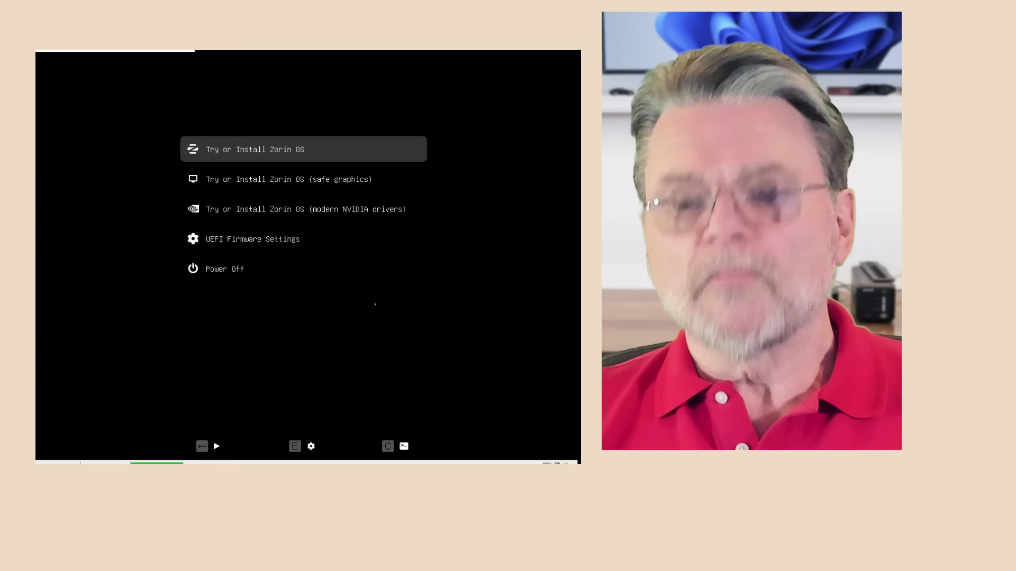
Halt the VM boot menu countdown and boot the 'Try or Install Zorin OS' entry
key("Down")
key("Up")
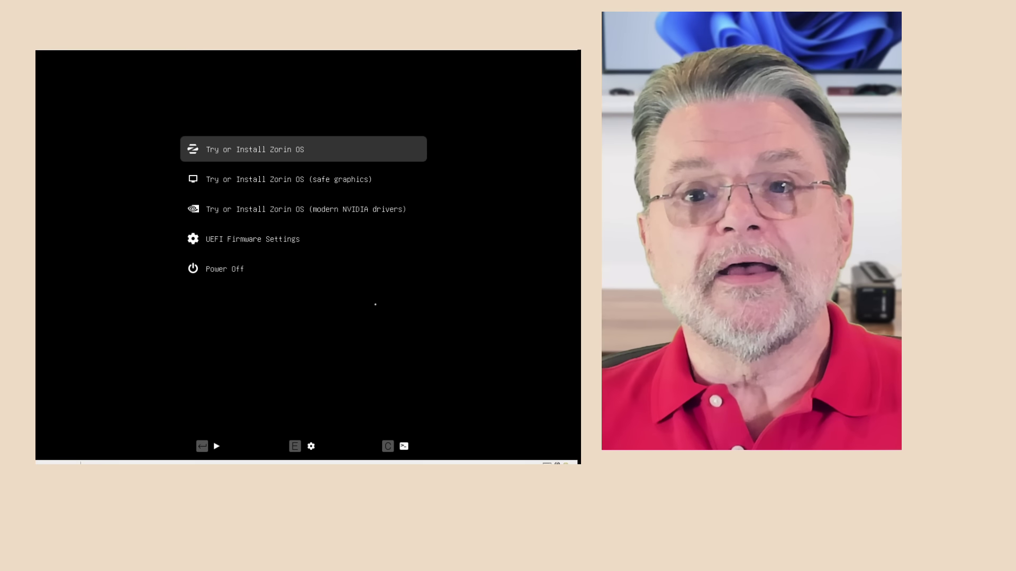
key("Return")
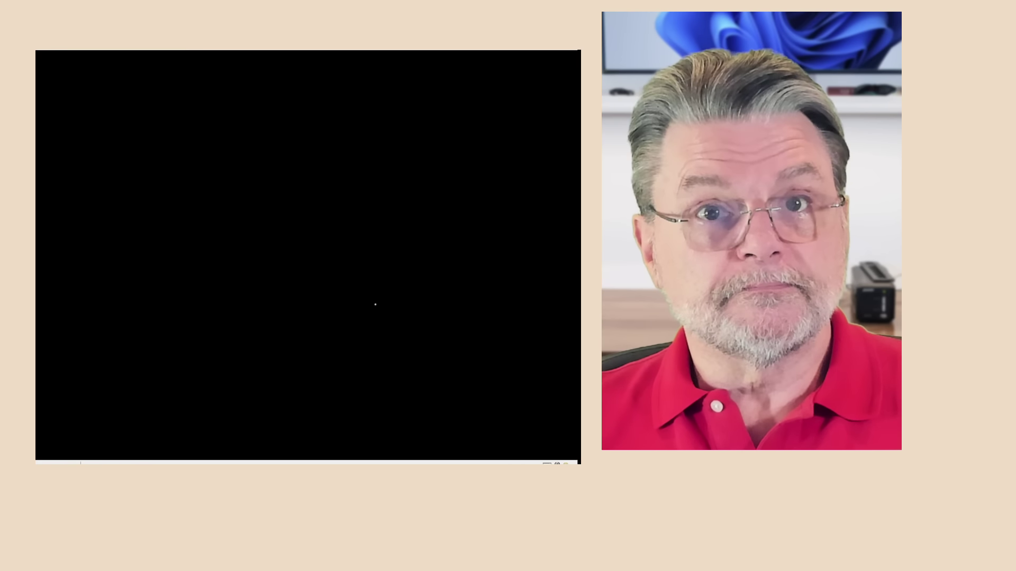
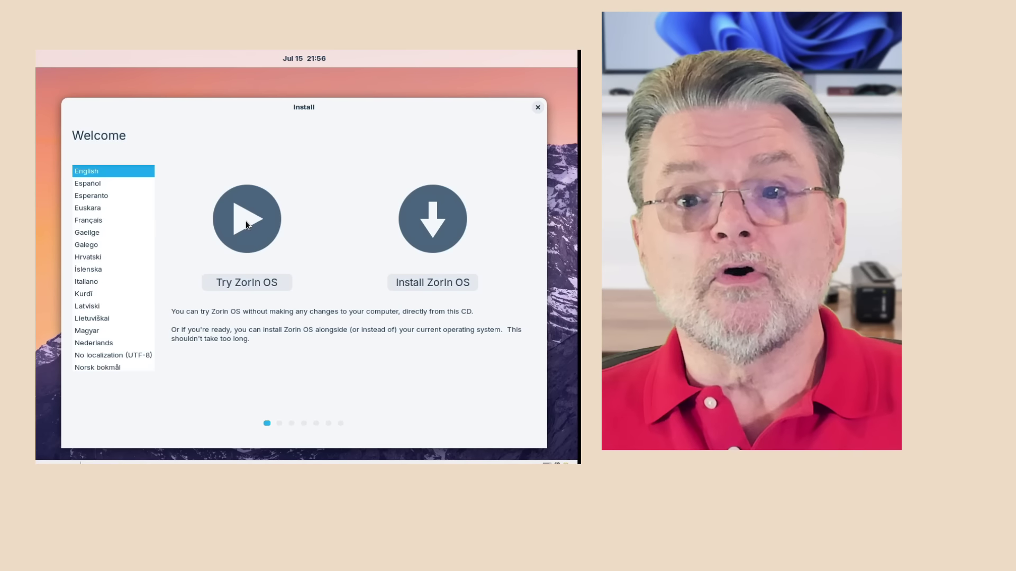
Try Zorin OS without installing, scroll through the All Apps list, then return to the desktop
left_click(241, 282)
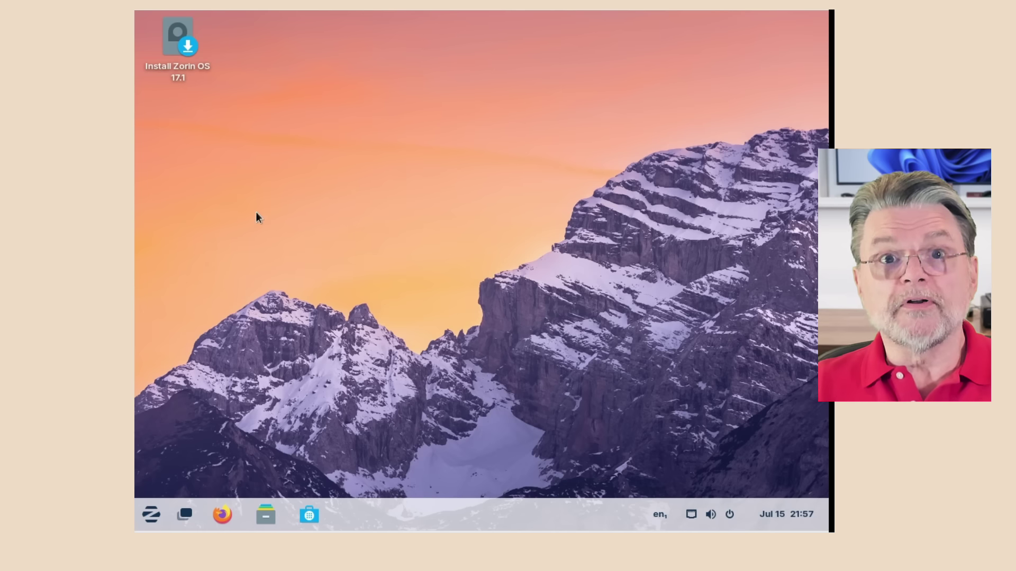
left_click(154, 518)
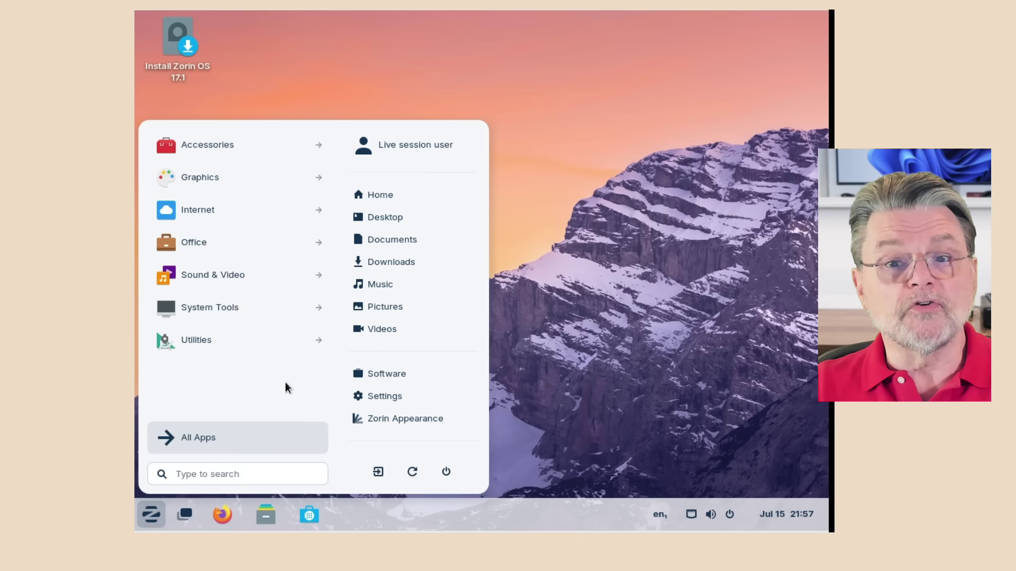
left_click(193, 438)
scroll(260, 273, "down", 5)
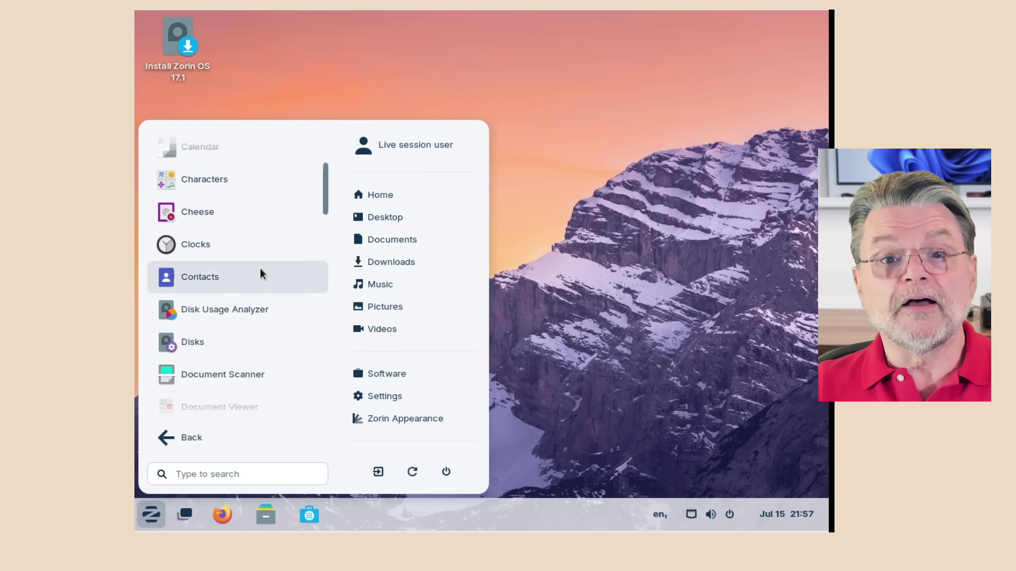
scroll(260, 270, "down", 12)
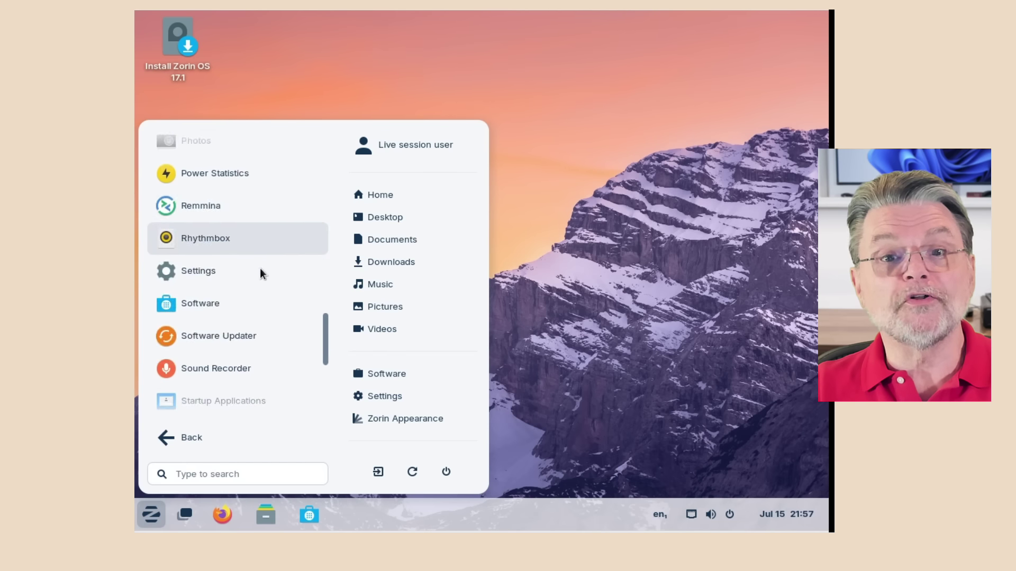
scroll(260, 273, "down", 10)
scroll(260, 273, "up", 16)
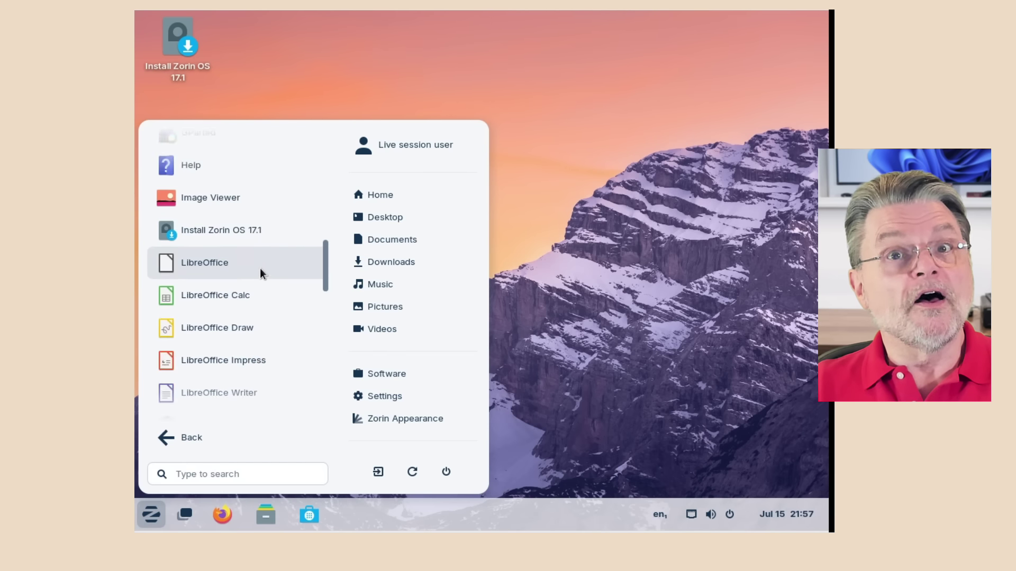
scroll(259, 273, "up", 12)
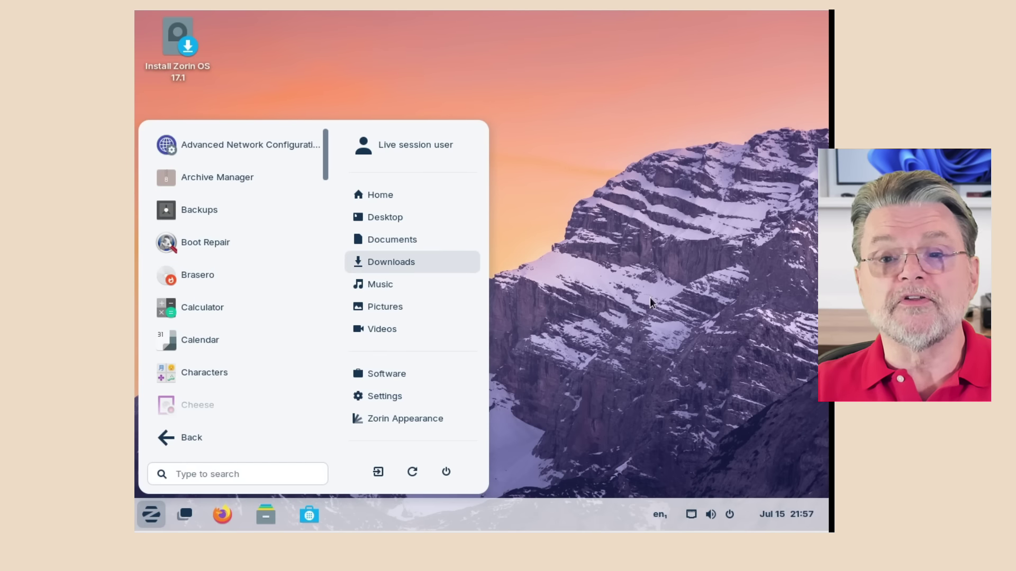
left_click(637, 237)
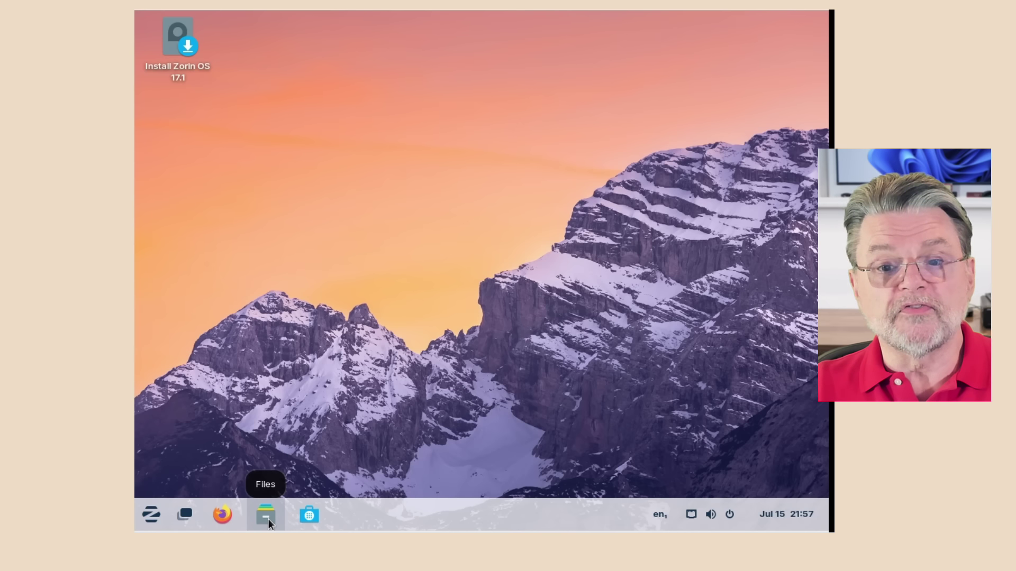
Open and close the Software store, then open Files at the Home folder
left_click(311, 516)
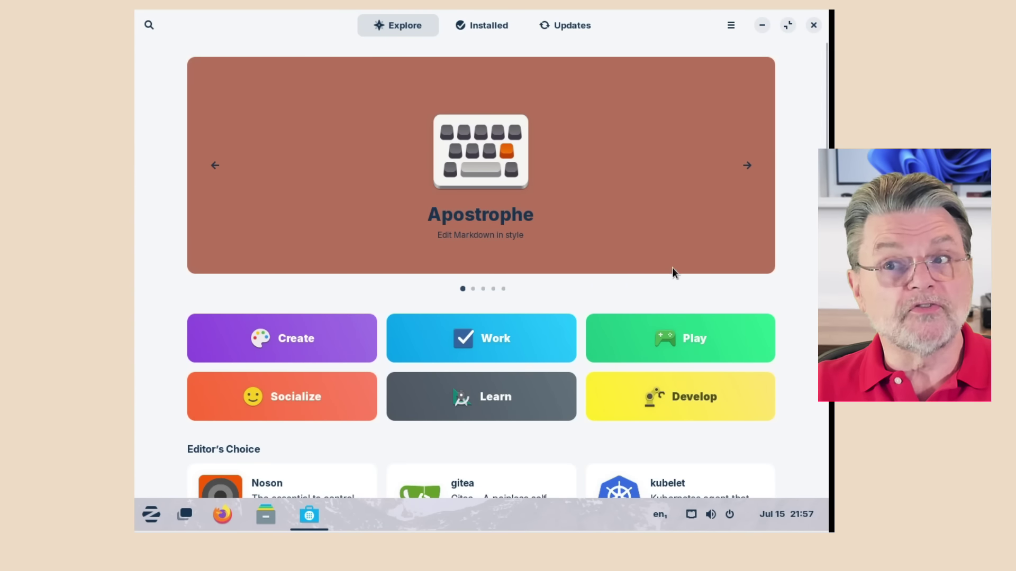
left_click(813, 25)
left_click(272, 516)
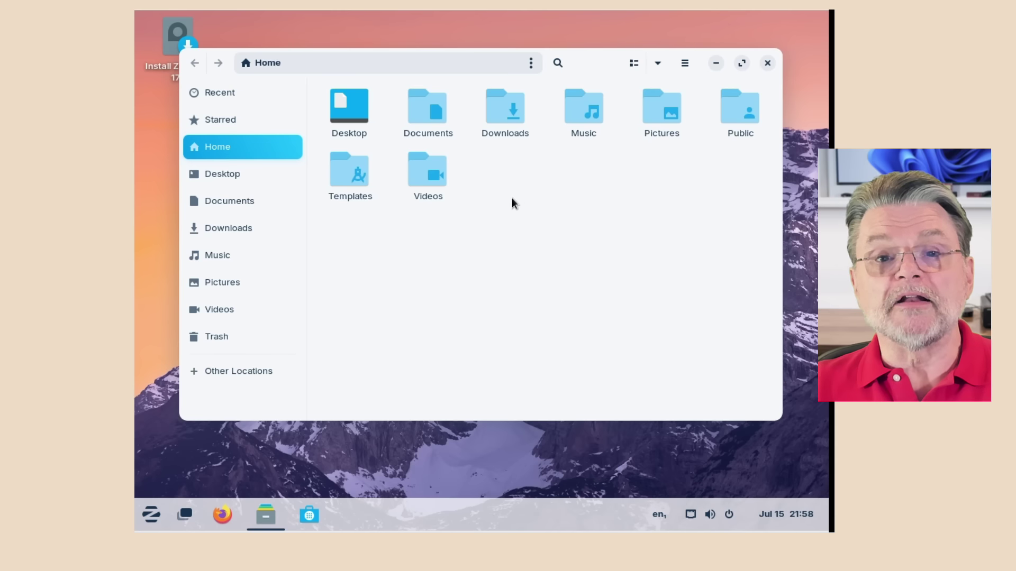
View the Desktop, Documents and Downloads folders in turn, then close Files
left_click(243, 175)
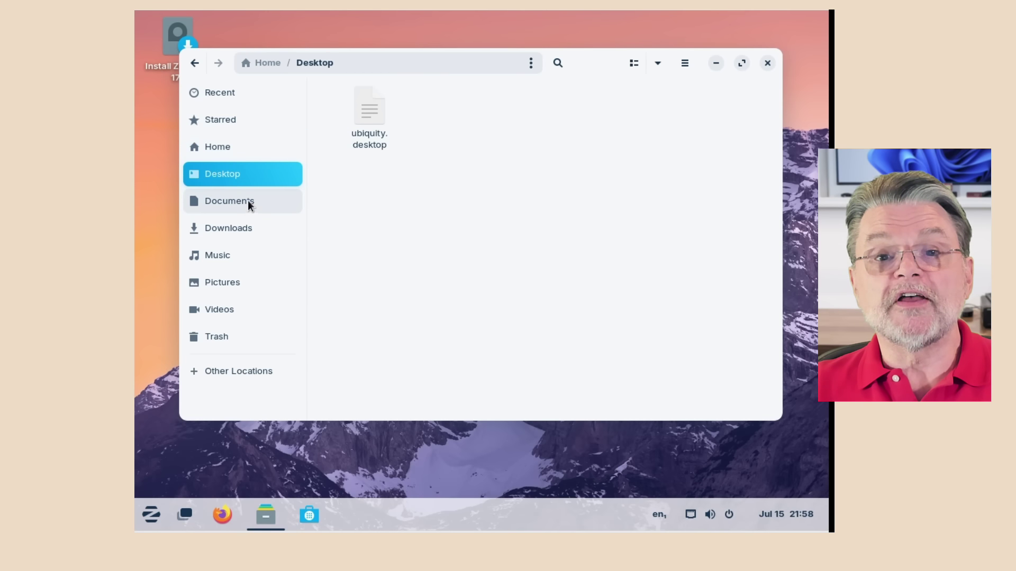
left_click(247, 201)
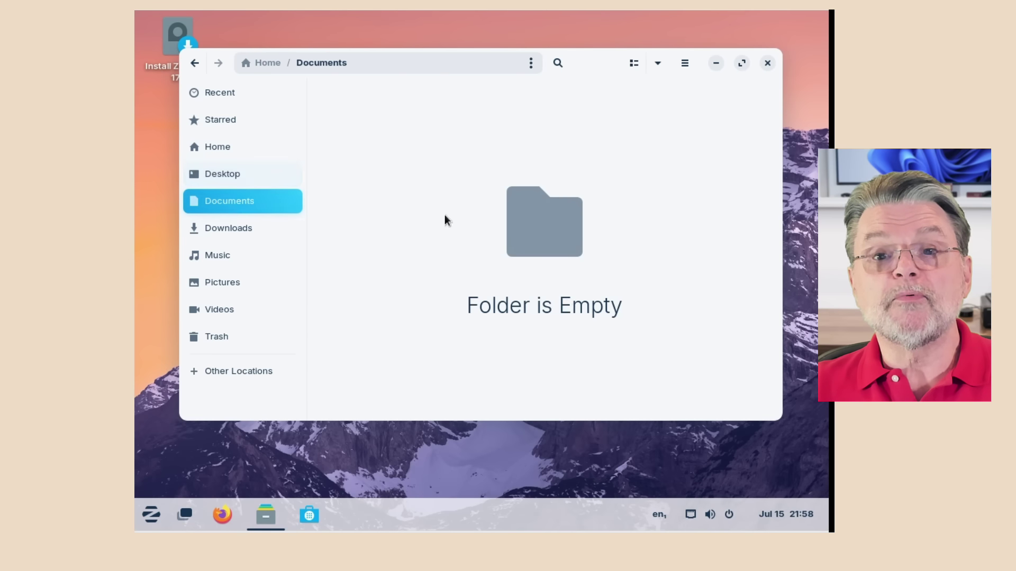
left_click(257, 228)
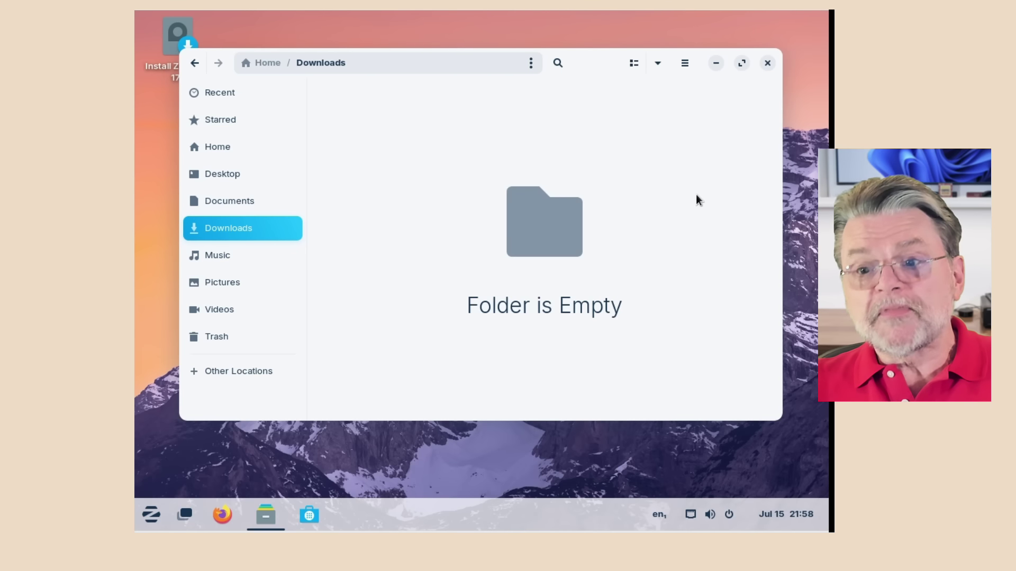
left_click(767, 63)
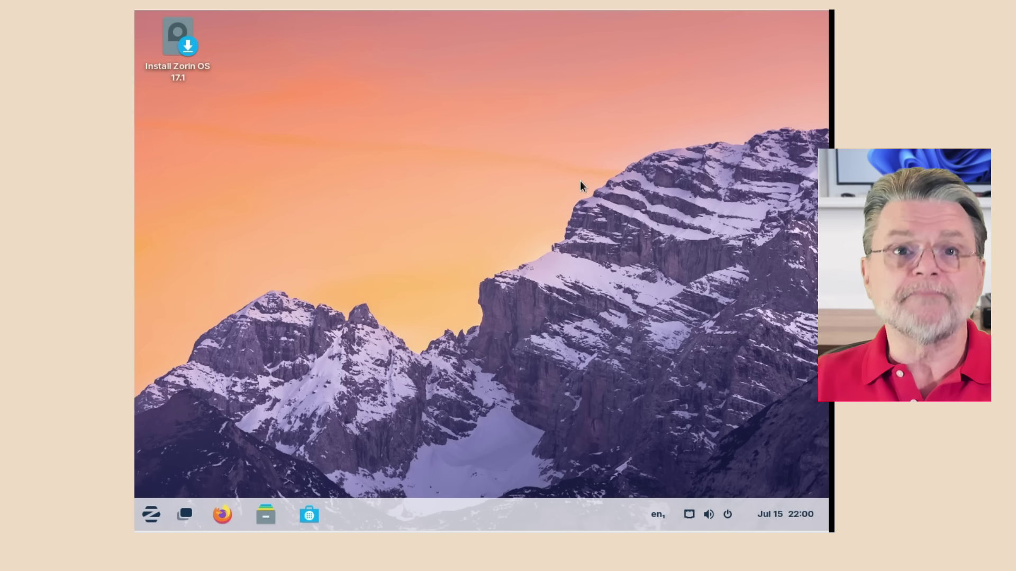
Launch the Zorin OS 17.1 installer with English, English (US) keyboard, and updates plus third-party software
double_click(180, 43)
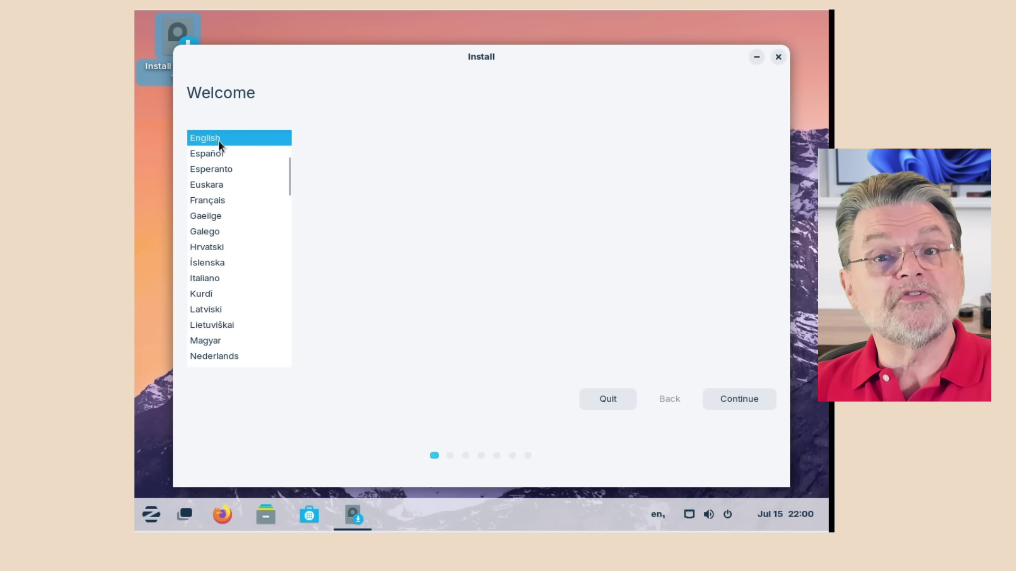
left_click(737, 402)
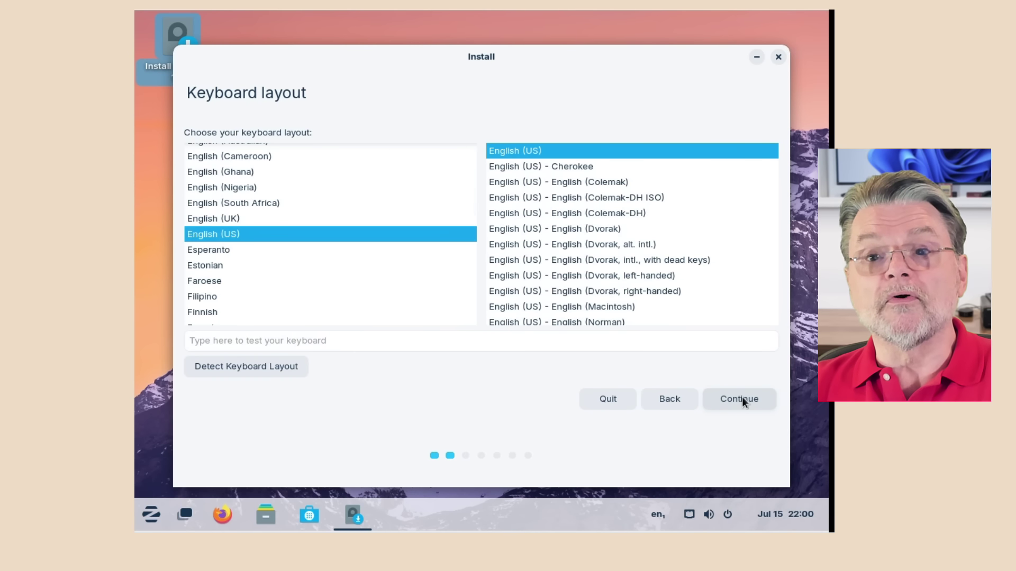
left_click(743, 397)
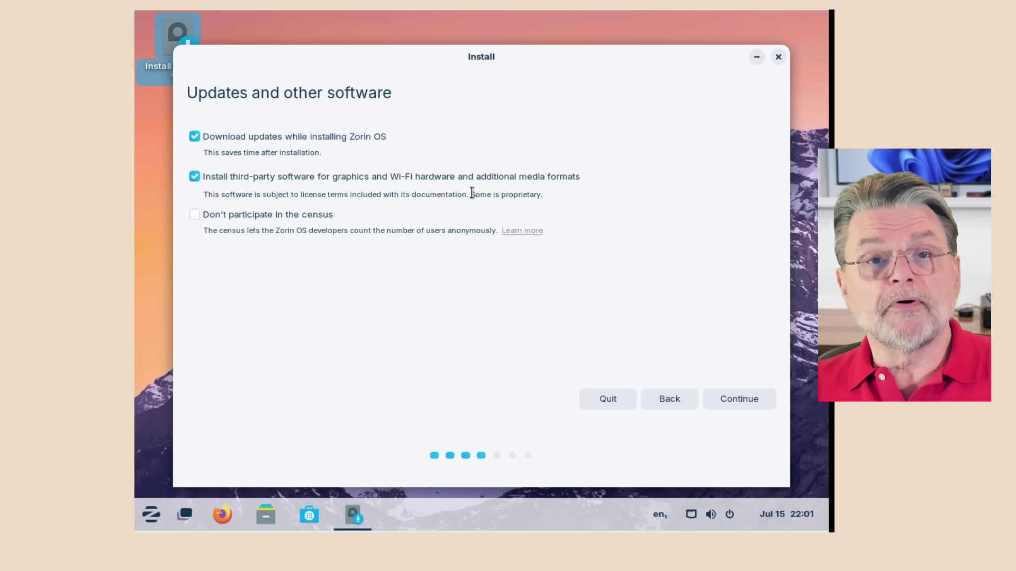
left_click(731, 402)
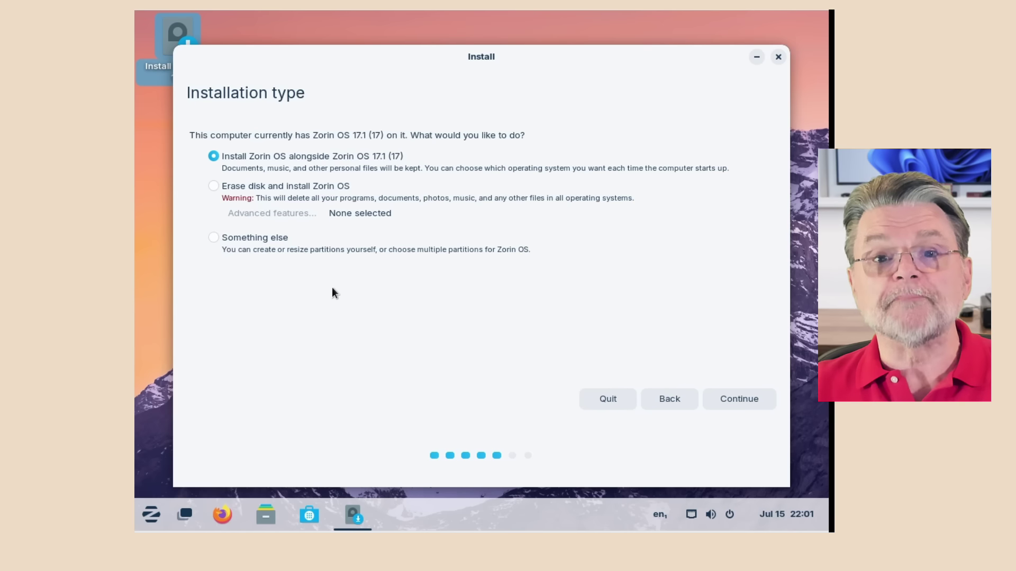
Choose Erase disk and install Zorin OS, then confirm writing the changes to disk
left_click(214, 186)
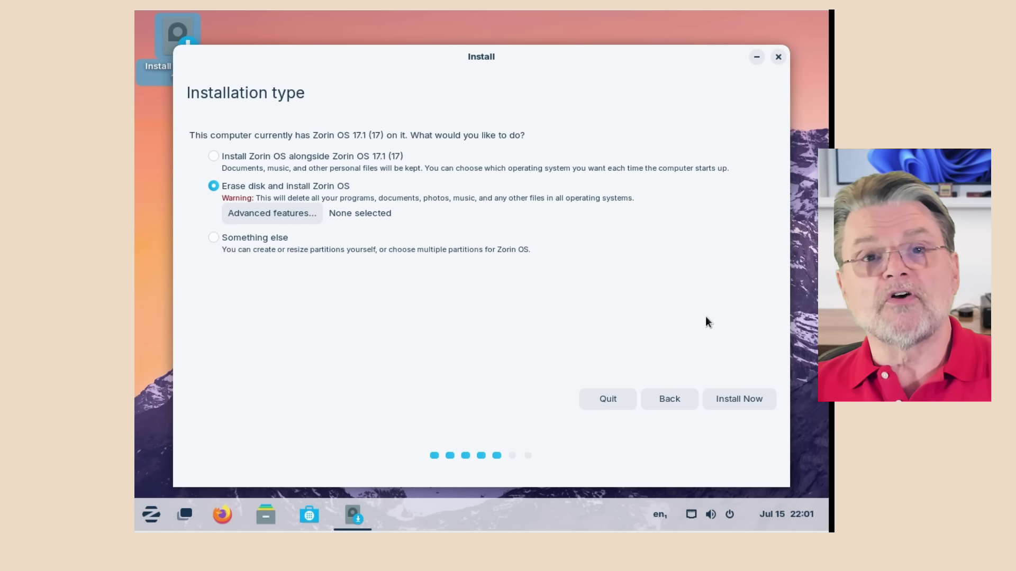
left_click(737, 400)
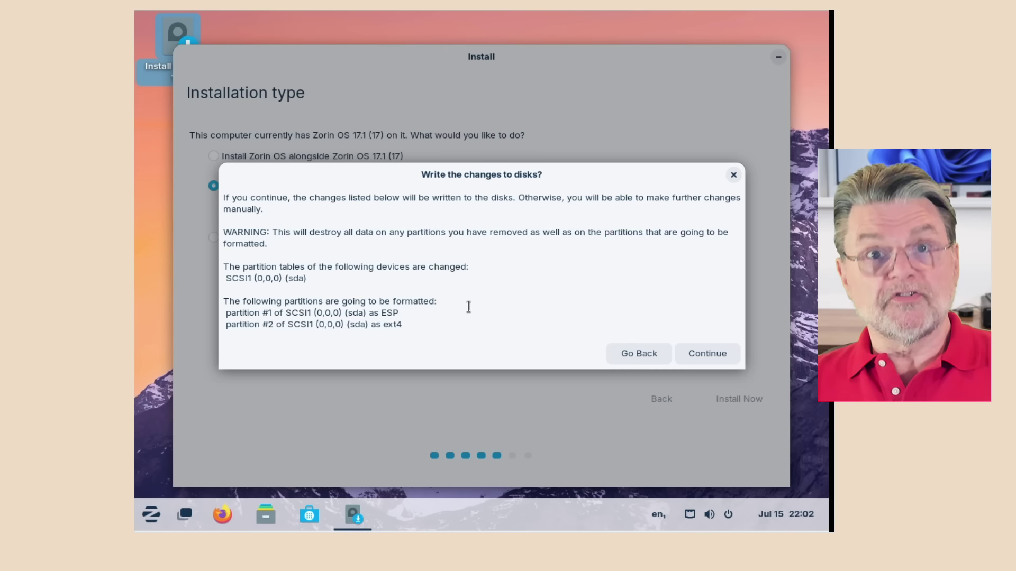
left_click(708, 353)
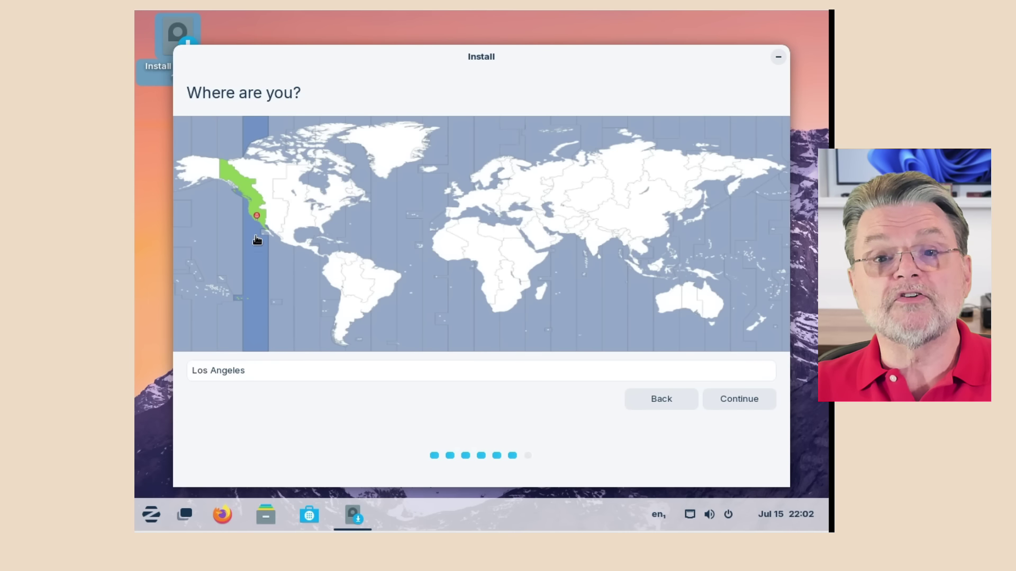
Keep Los Angeles as the location and fill in the full name, computer name and username
left_click(731, 398)
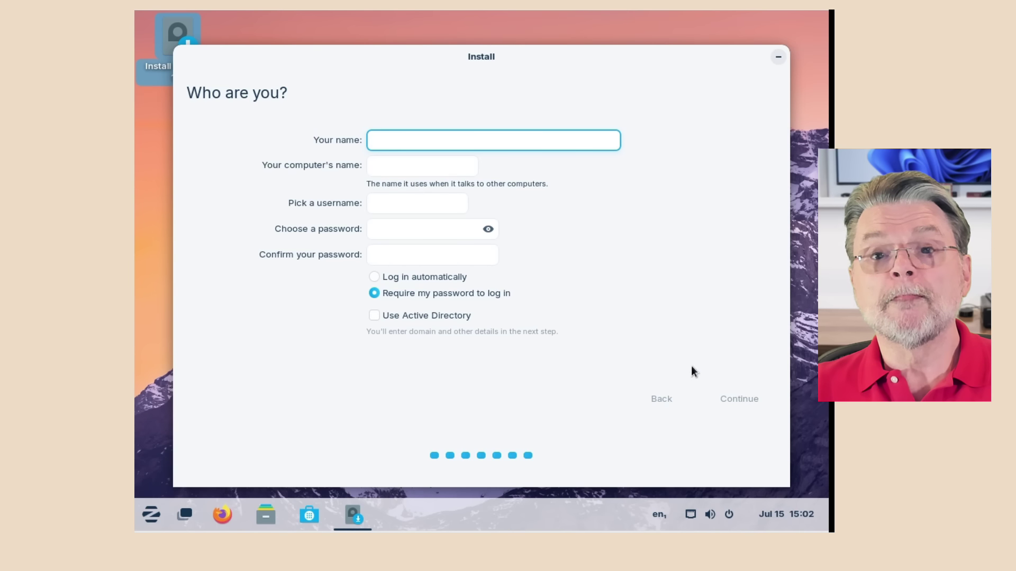
left_click(468, 143)
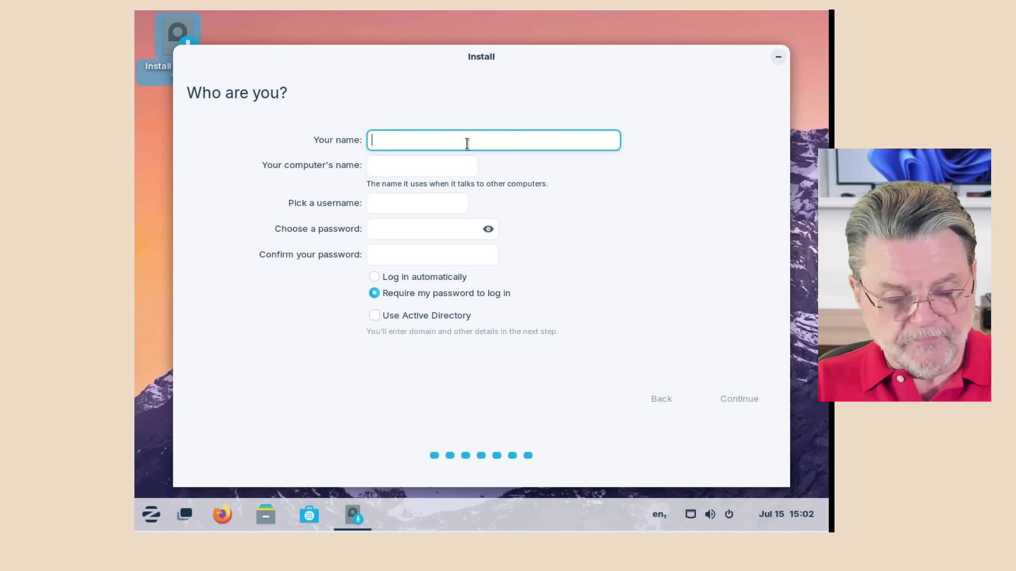
type("Leo Notenboom")
key("Tab")
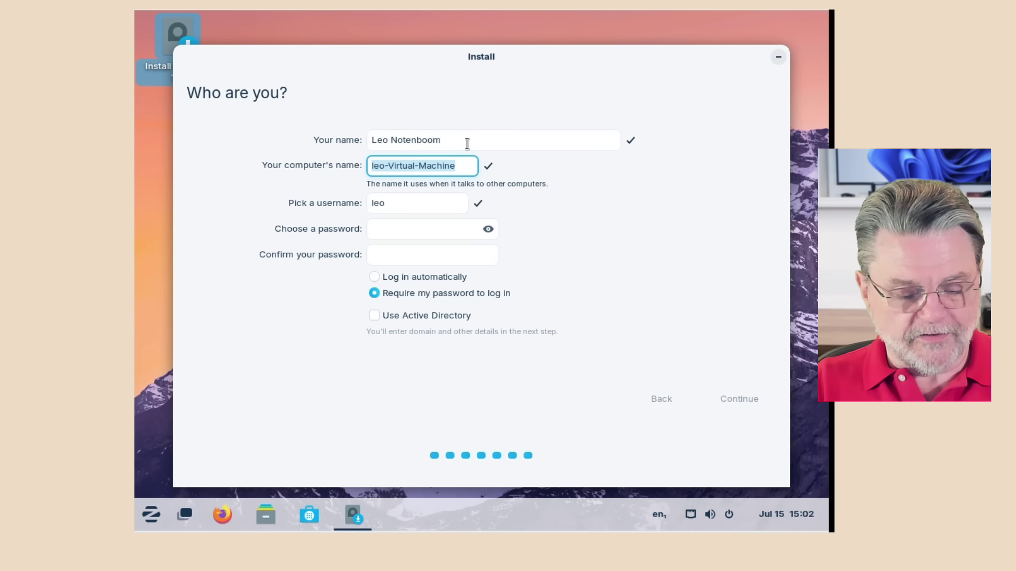
type("NOTENVM")
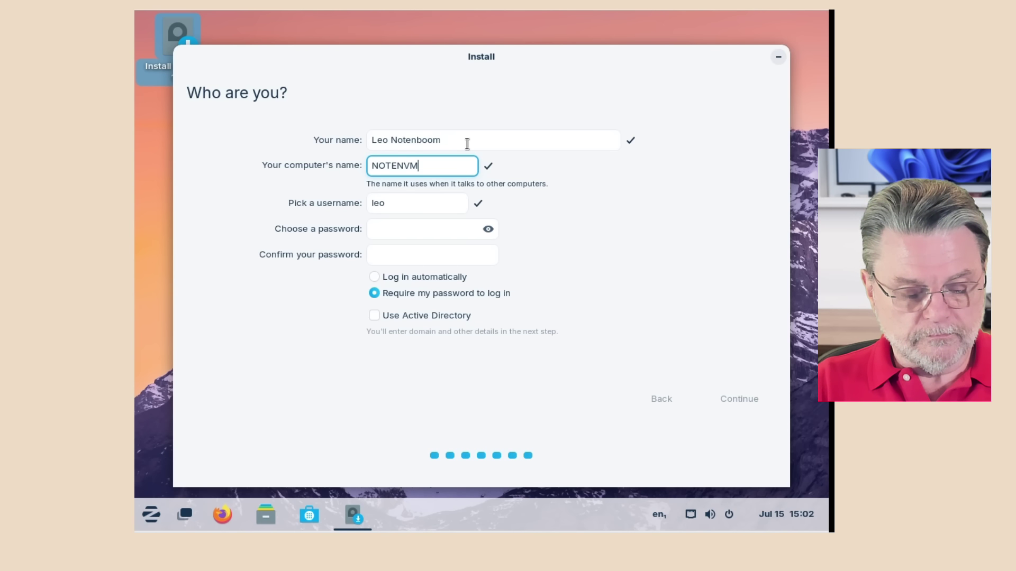
type("ZORIN1")
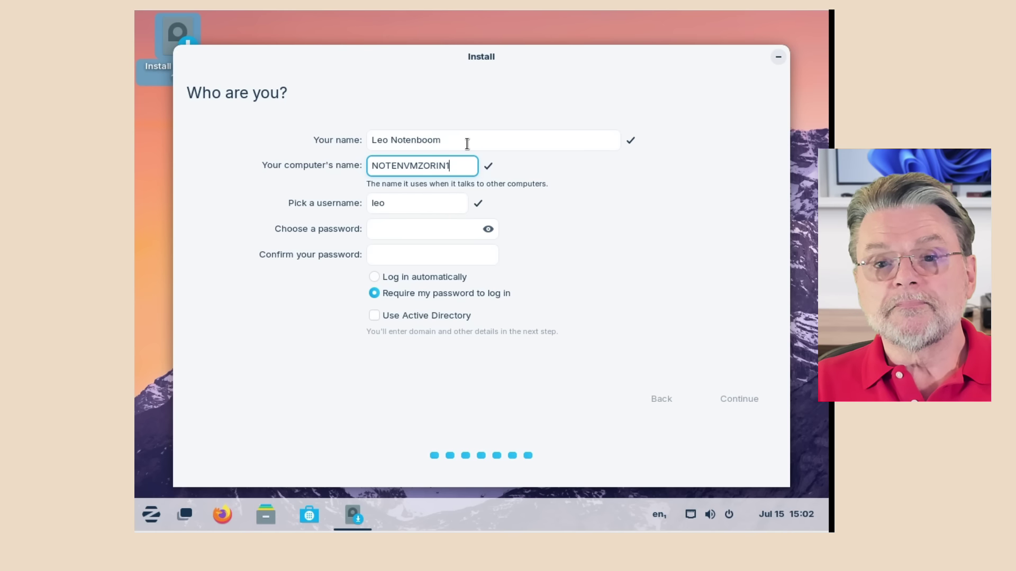
key("Tab")
type("leon'")
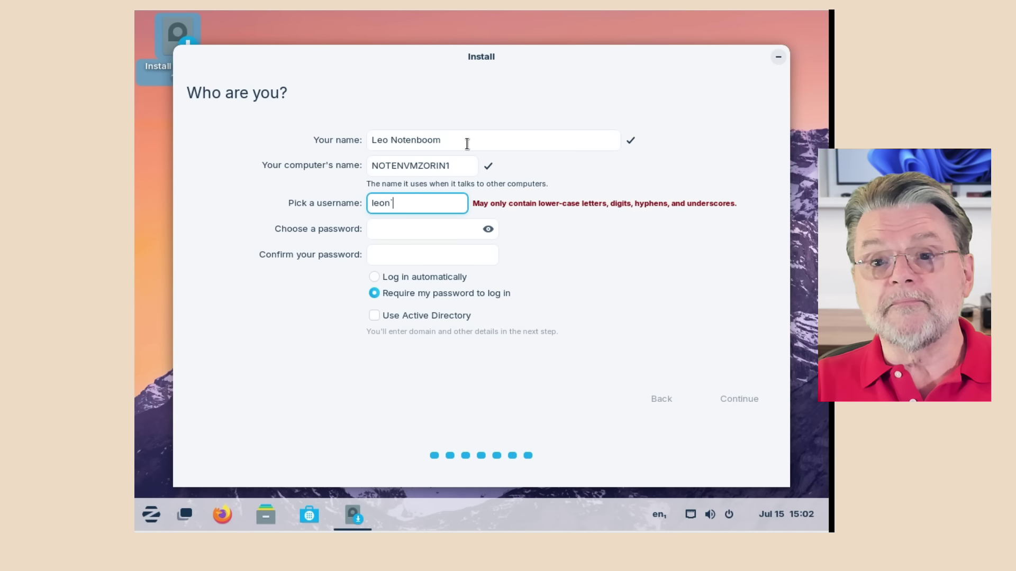
key("BackSpace")
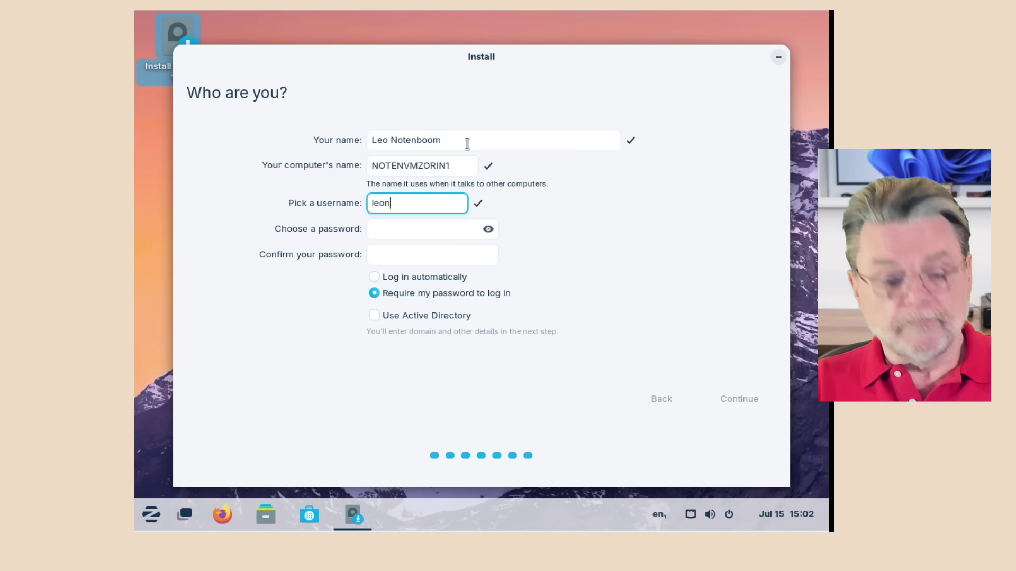
Enter and confirm the account password, enable automatic login, and continue the installation
key("Tab")
type("********")
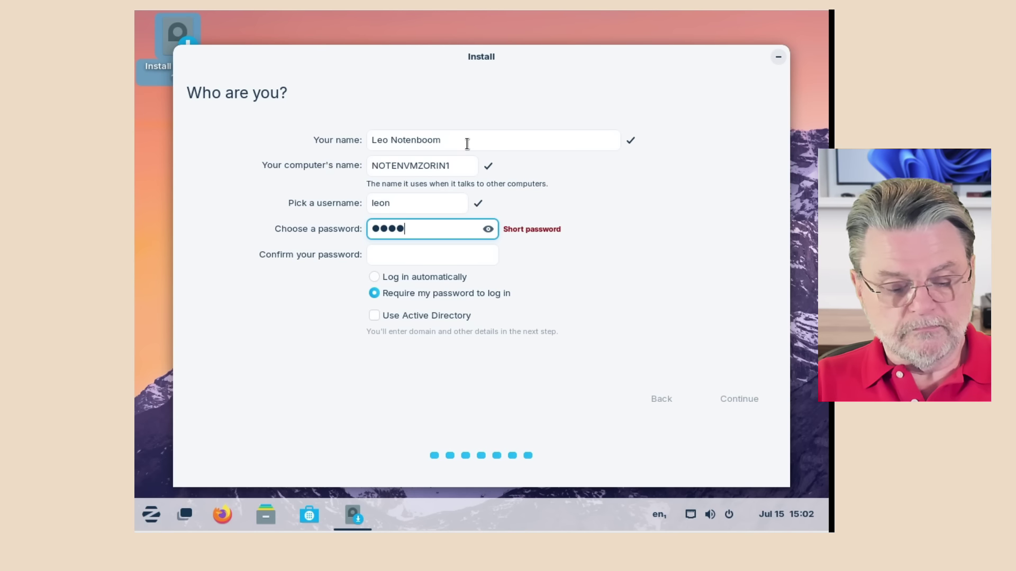
key("Tab")
type("********")
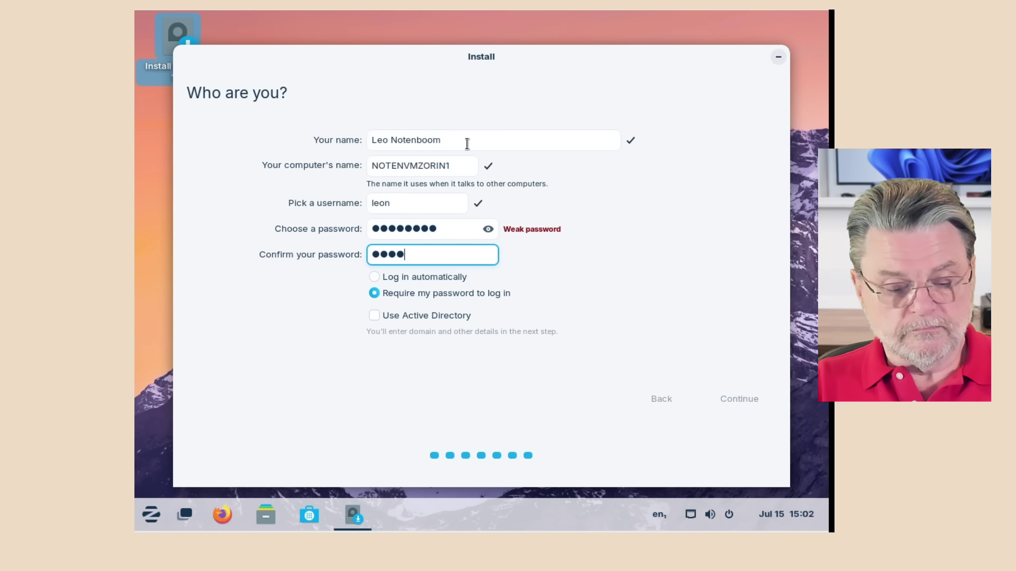
key("Tab")
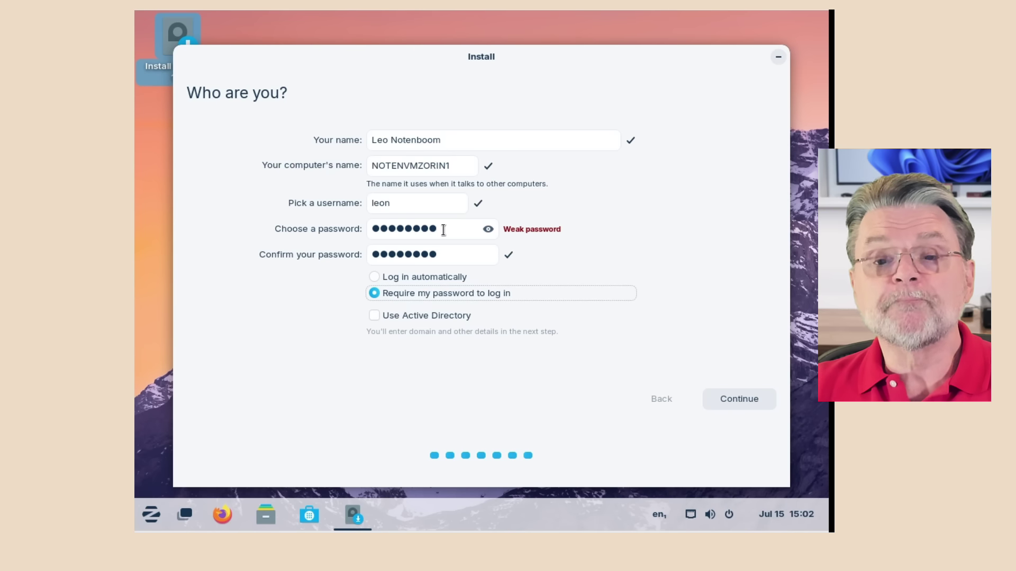
left_click(410, 278)
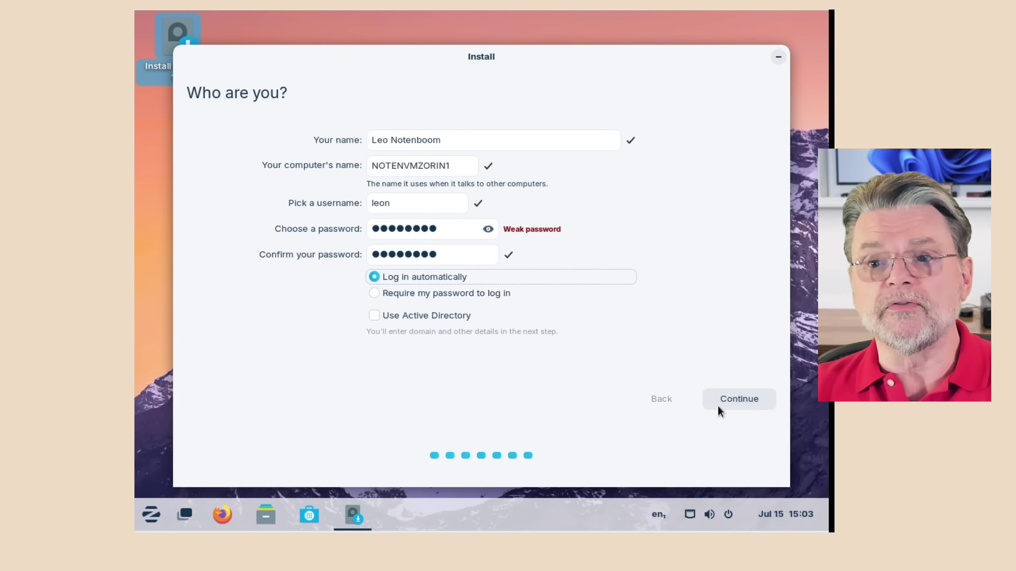
left_click(739, 399)
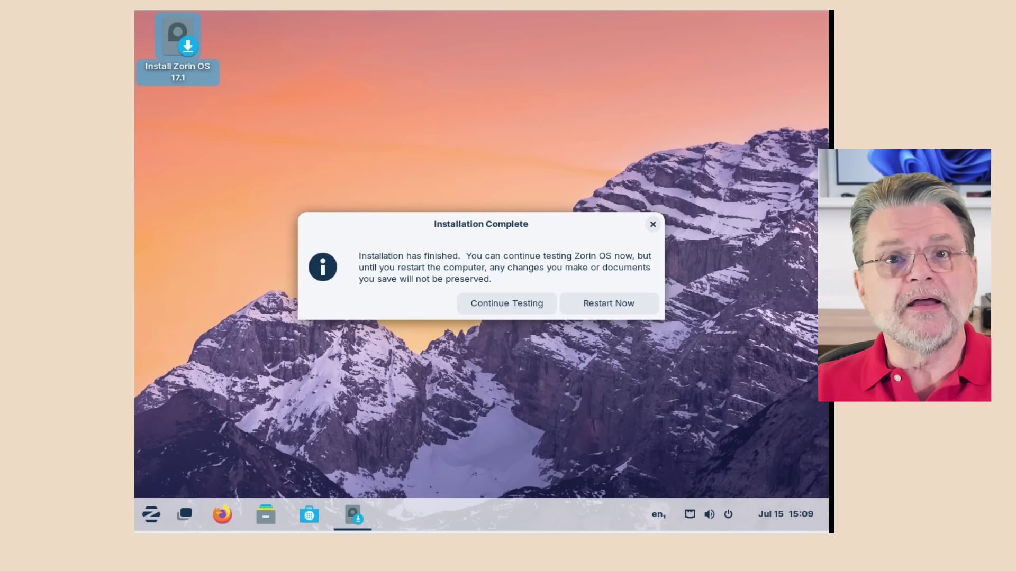
Restart into the installed system, confirming the installation medium has been removed
left_click(604, 300)
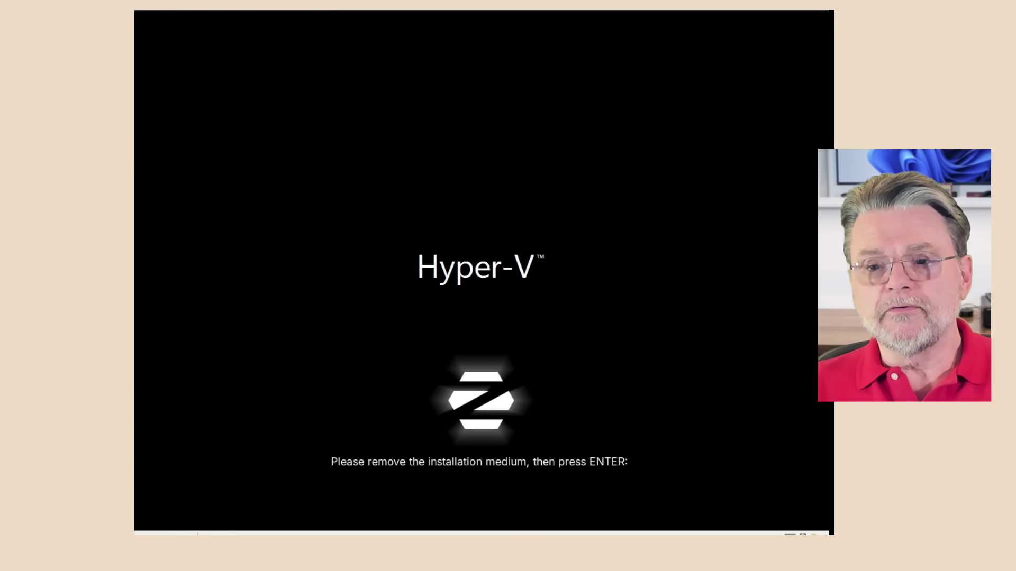
key("Return")
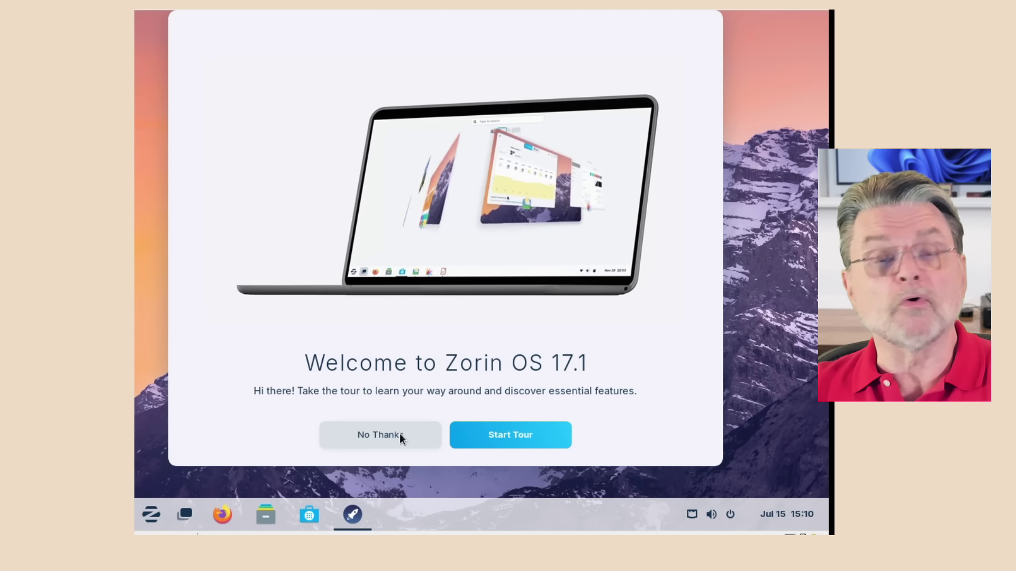
Skip the welcome tour and set the display to 1920 × 1080 (16:9), keeping the change
left_click(399, 434)
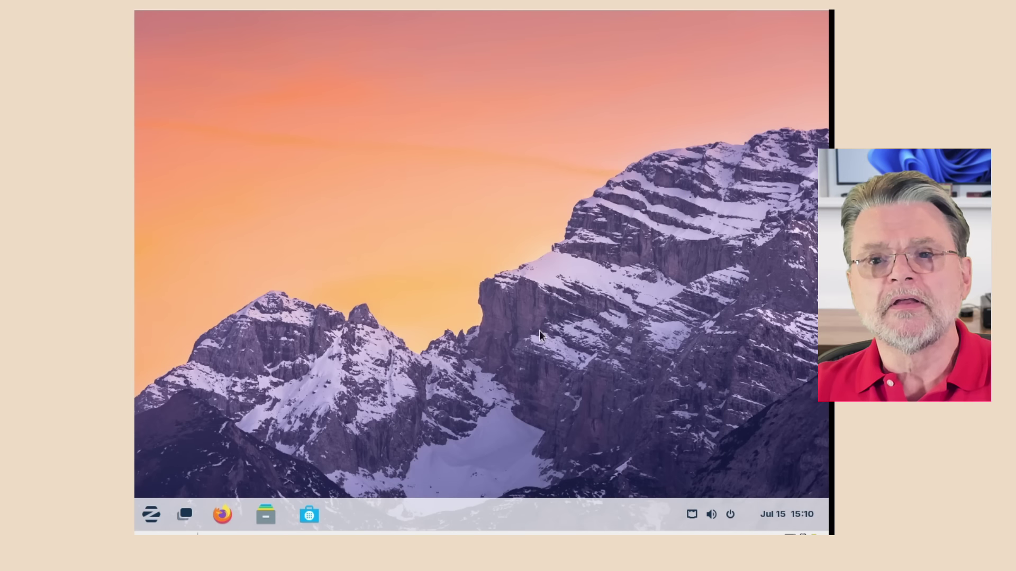
right_click(369, 192)
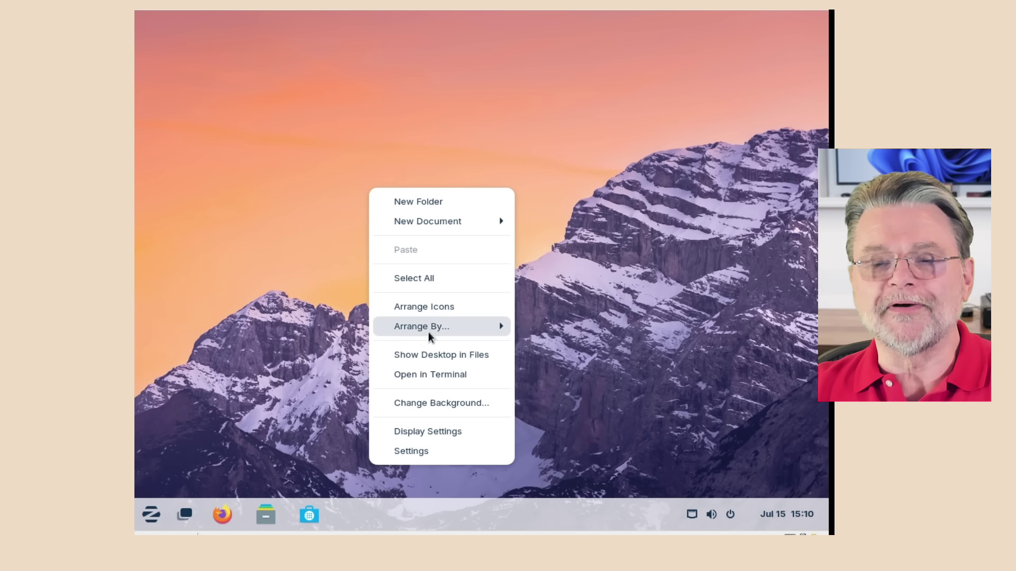
left_click(474, 435)
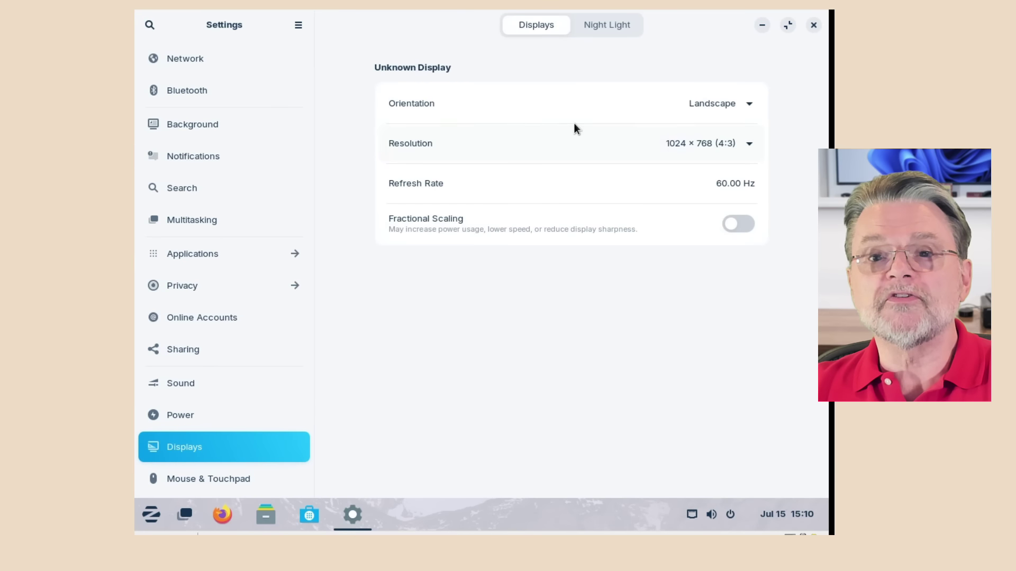
left_click(734, 143)
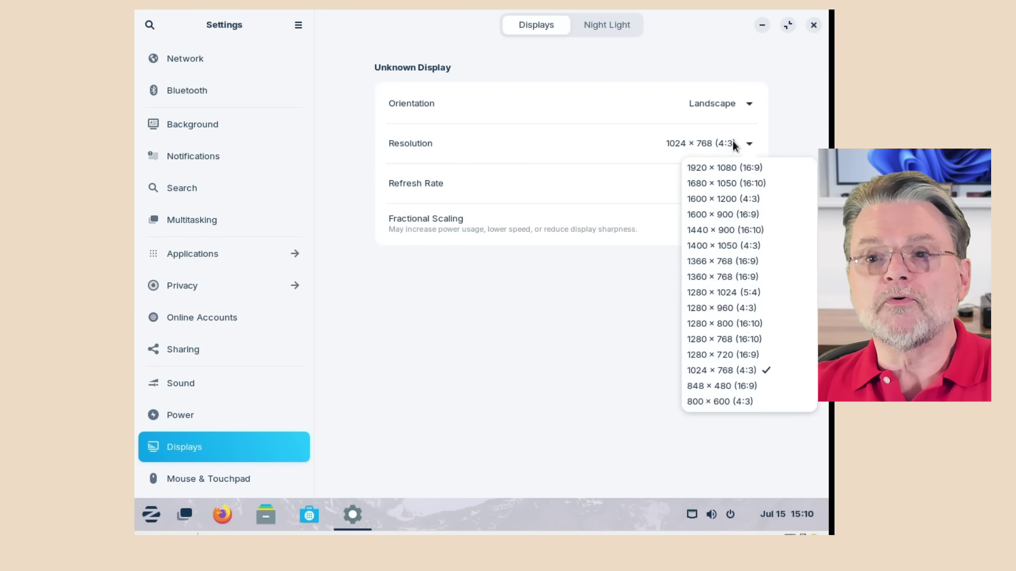
left_click(744, 167)
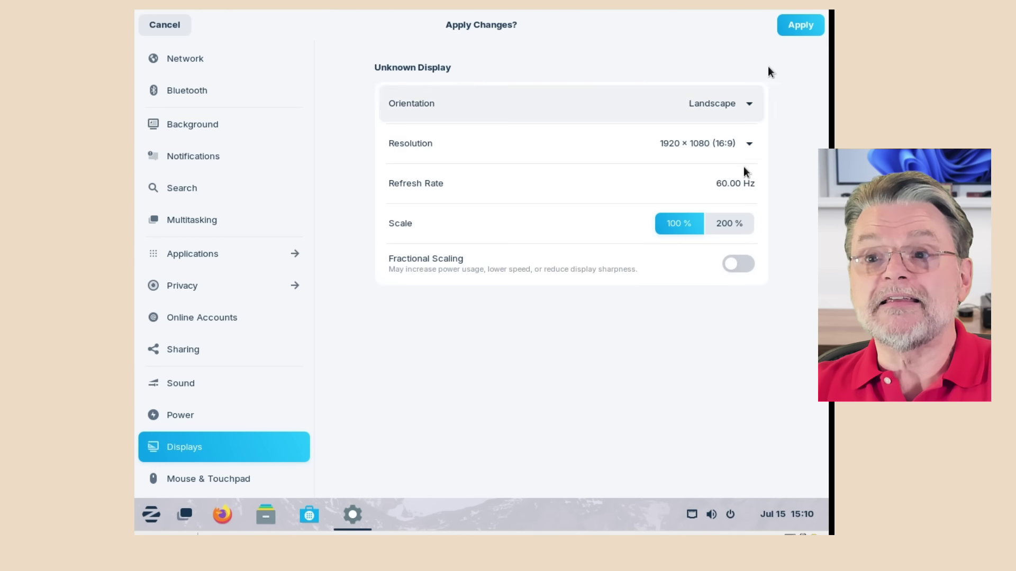
left_click(800, 26)
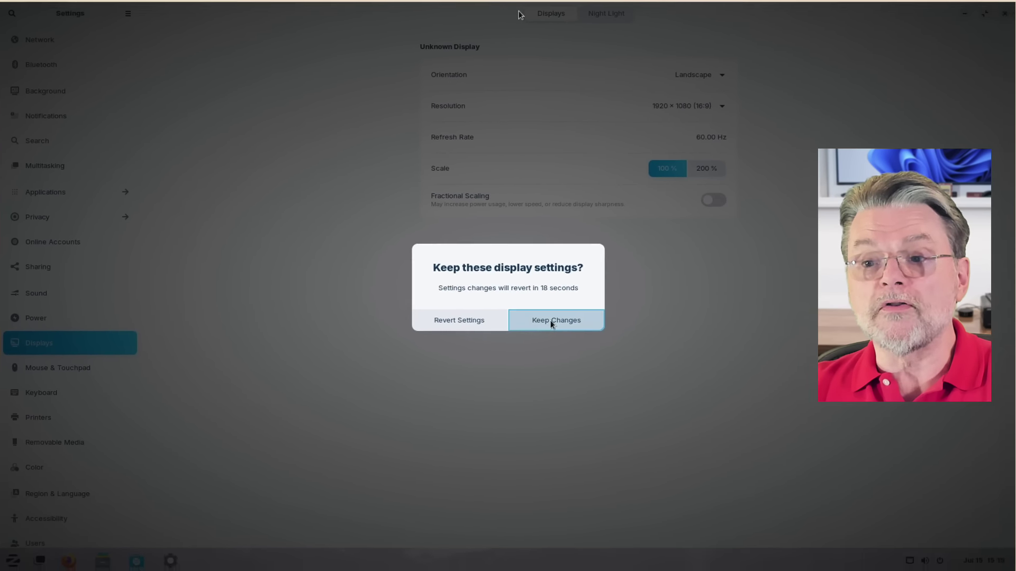
left_click(583, 333)
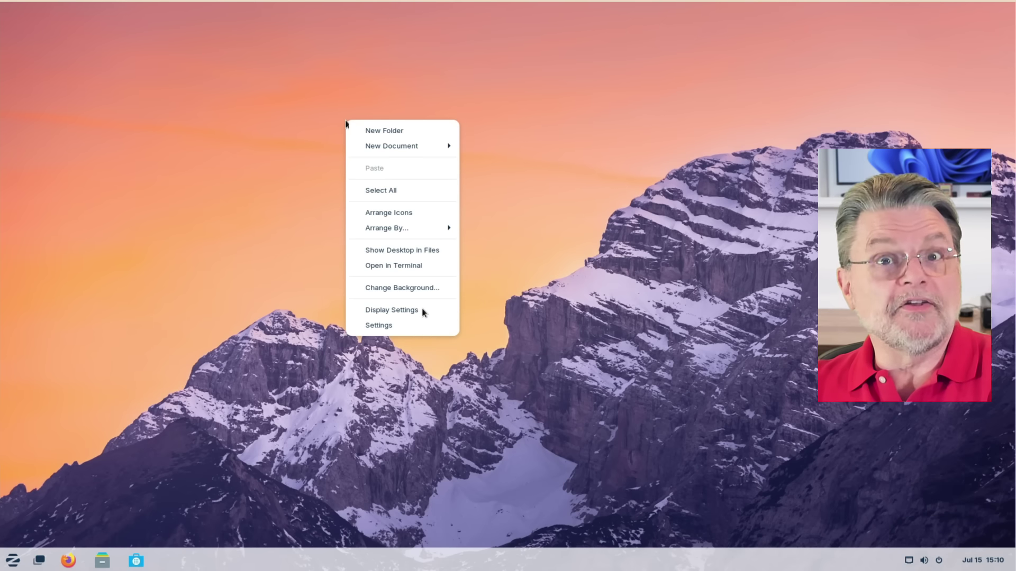
Browse the Accessories, Graphics, Internet and Office app categories in the Zorin menu
left_click(633, 58)
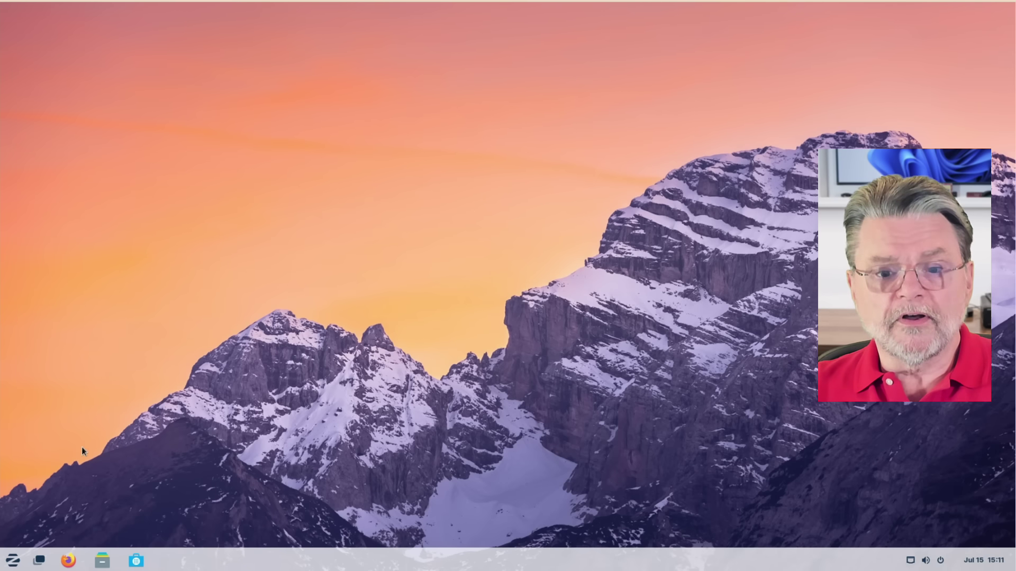
left_click(11, 565)
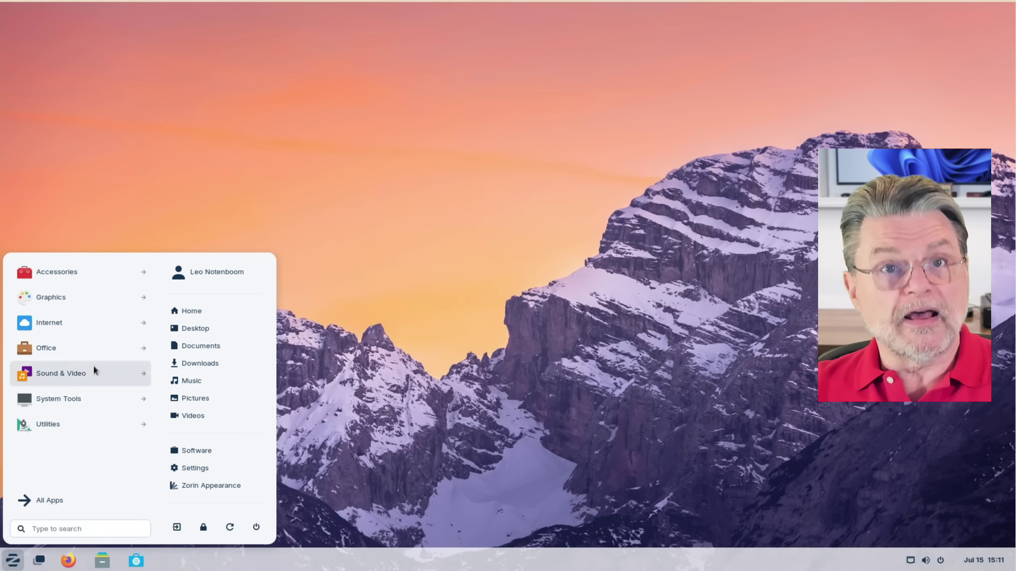
left_click(117, 269)
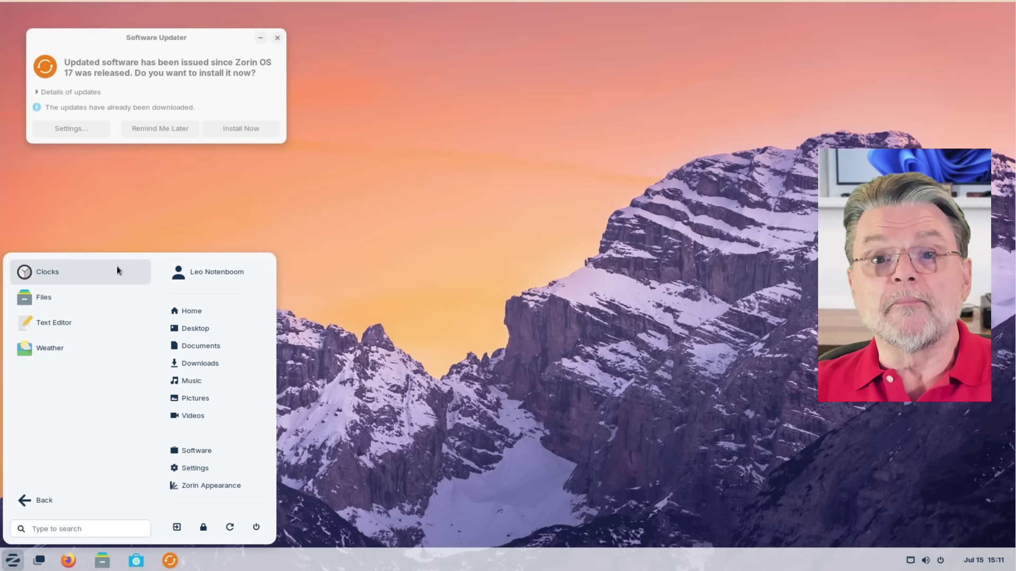
left_click(37, 500)
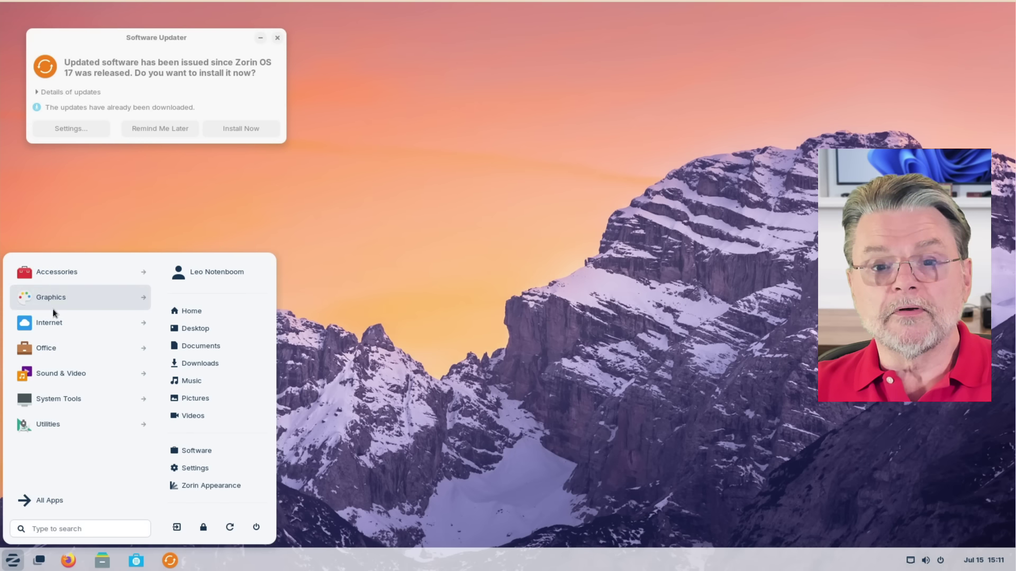
left_click(54, 297)
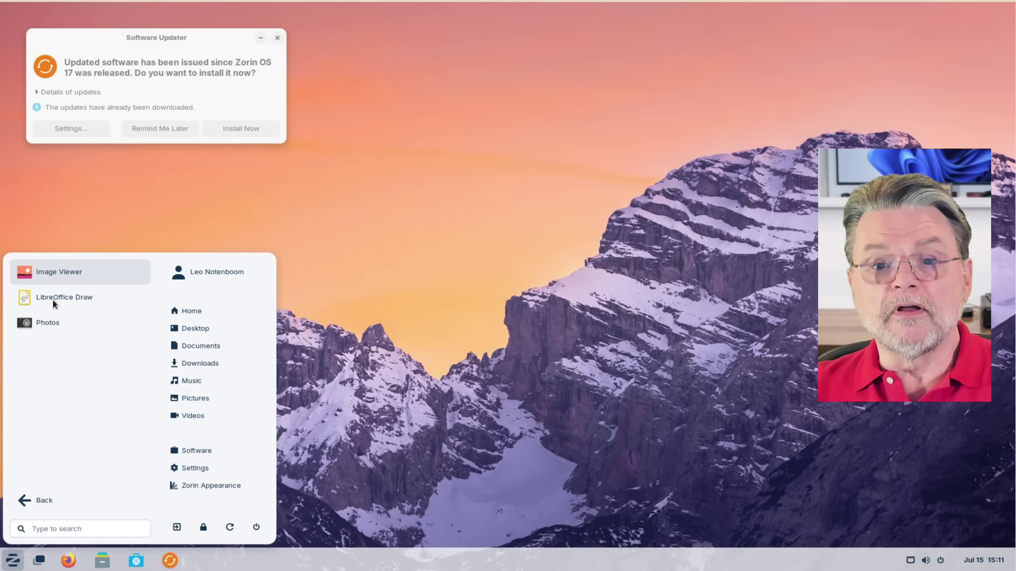
left_click(31, 502)
left_click(77, 324)
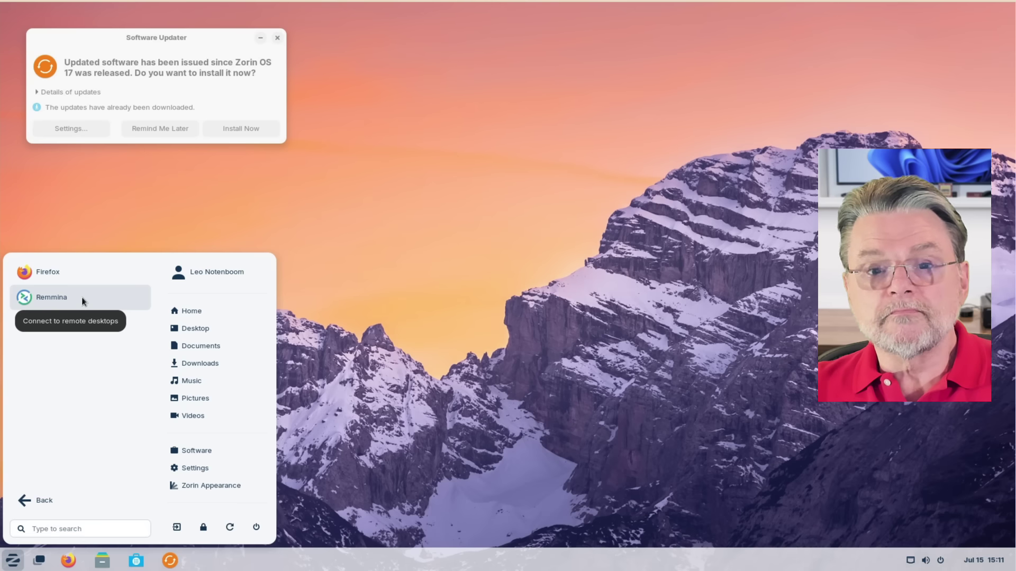
left_click(32, 502)
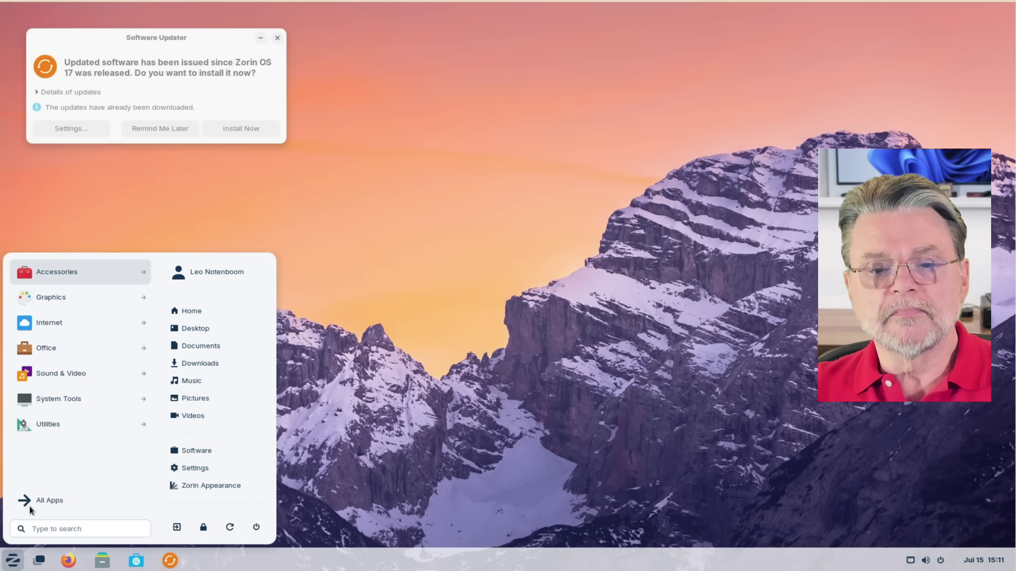
left_click(62, 349)
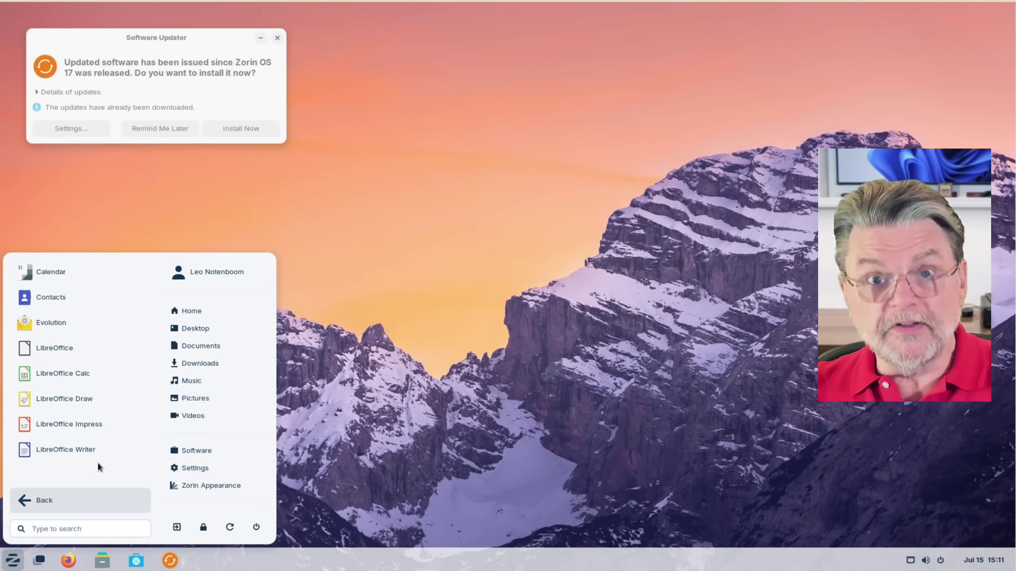
left_click(21, 507)
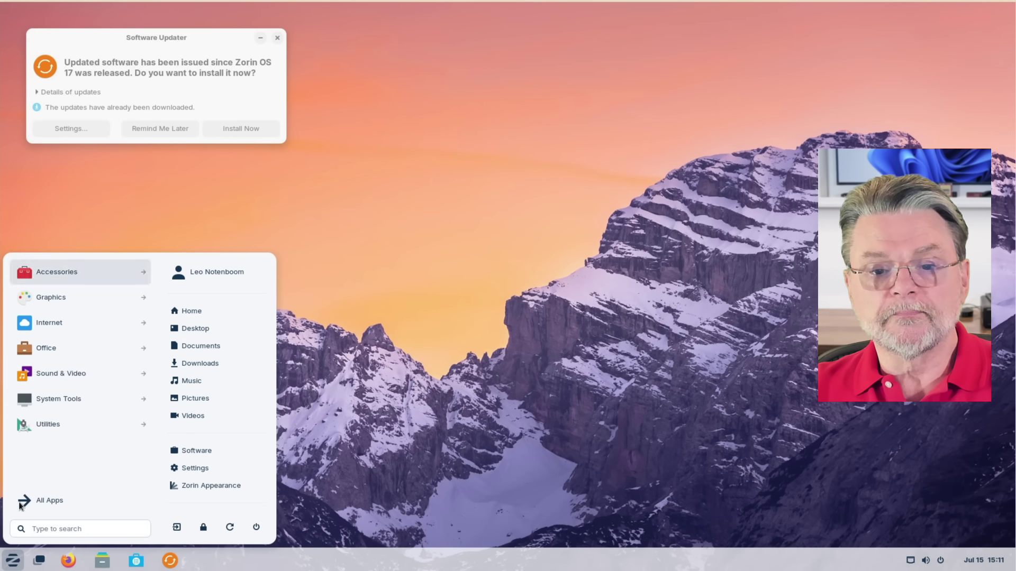
Browse the Sound & Video, System Tools and Utilities categories, returning to the category list
left_click(76, 376)
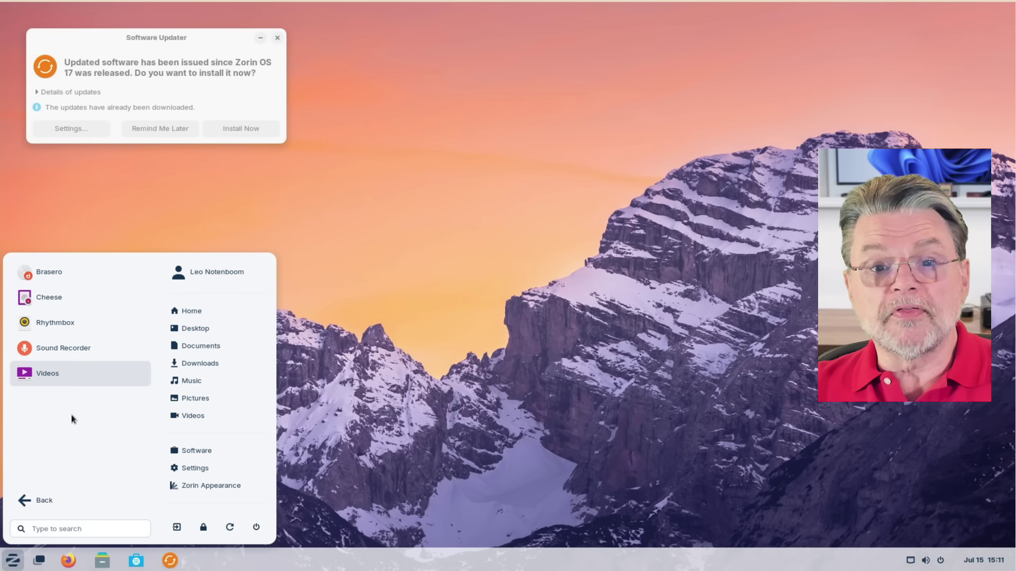
left_click(27, 509)
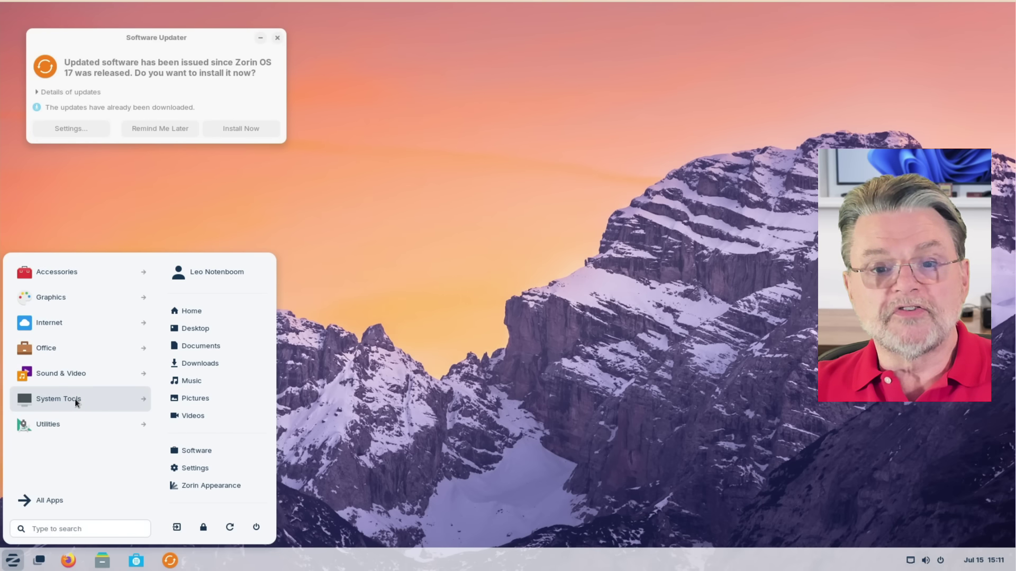
left_click(75, 399)
scroll(91, 335, "down", 2)
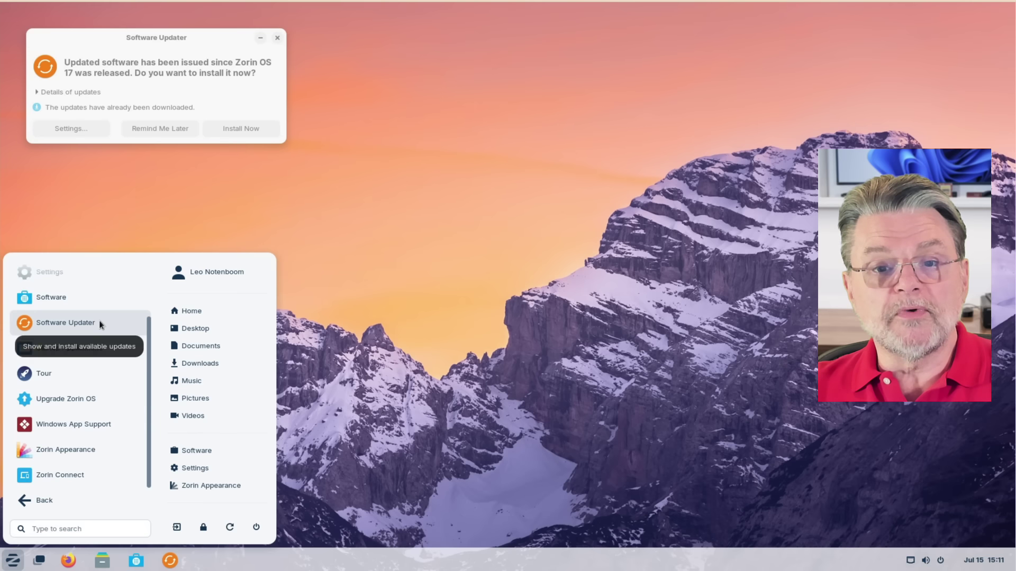
scroll(100, 320, "up", 3)
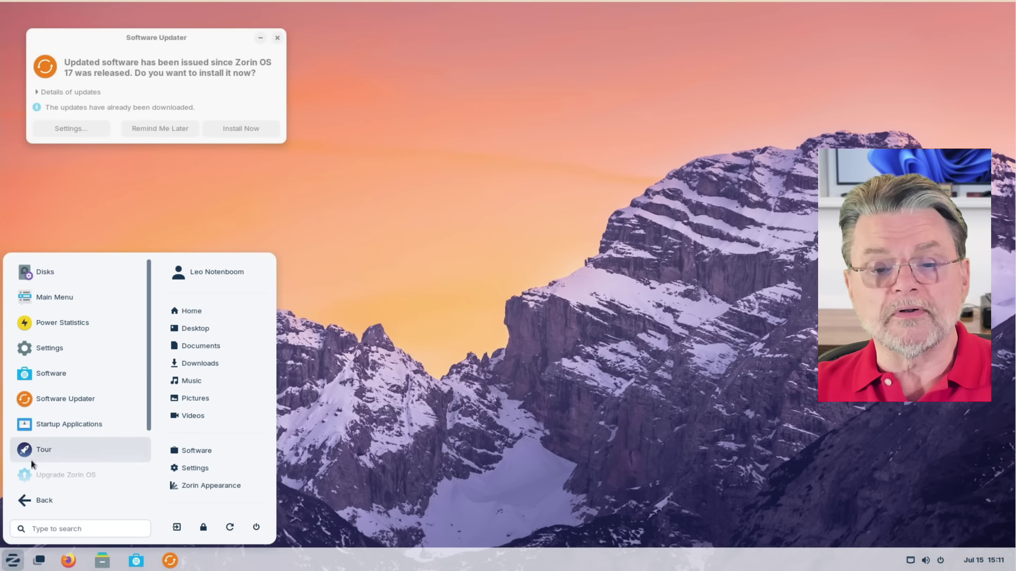
left_click(32, 500)
left_click(74, 418)
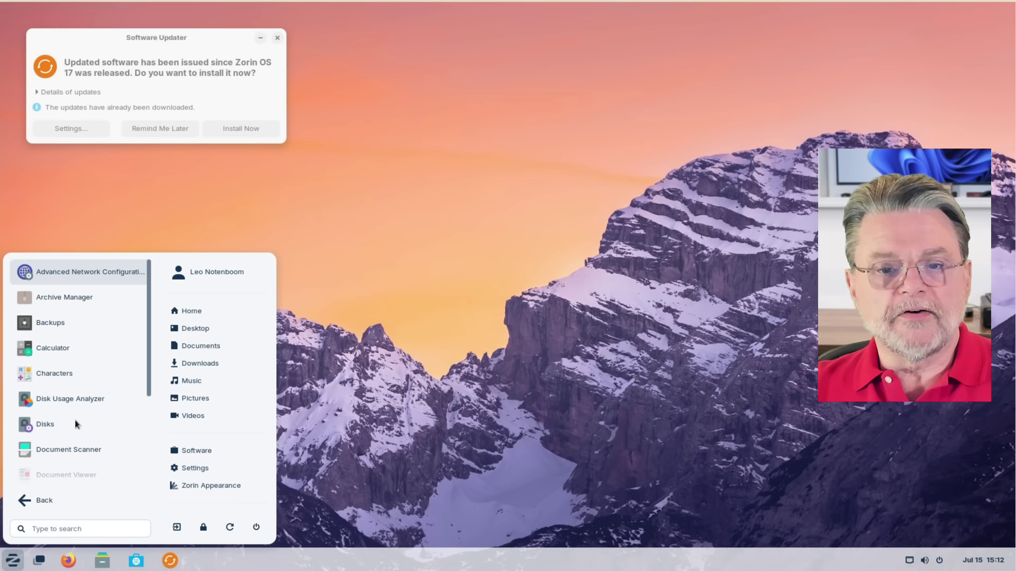
scroll(80, 367, "down", 5)
scroll(78, 366, "up", 5)
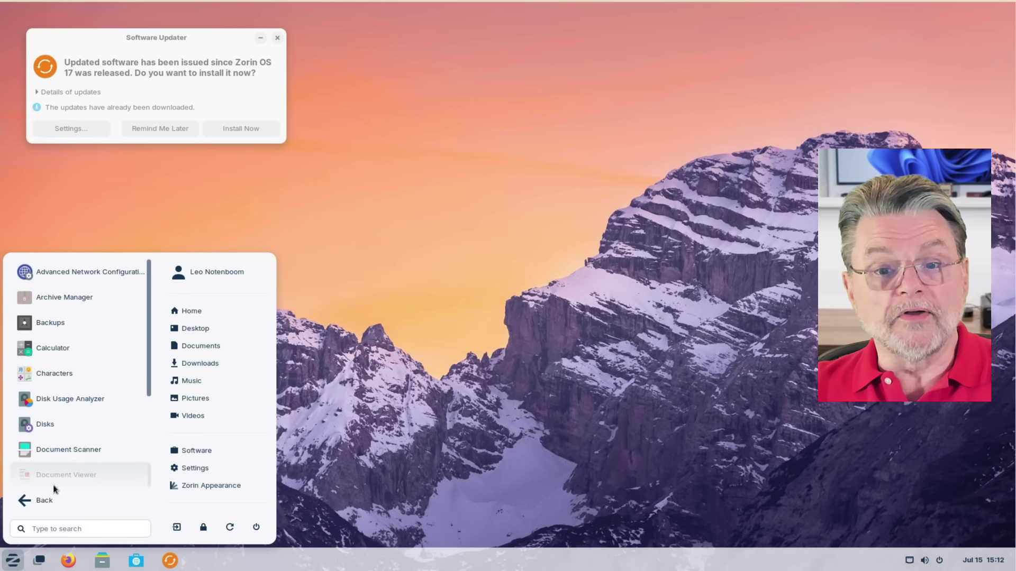
left_click(25, 502)
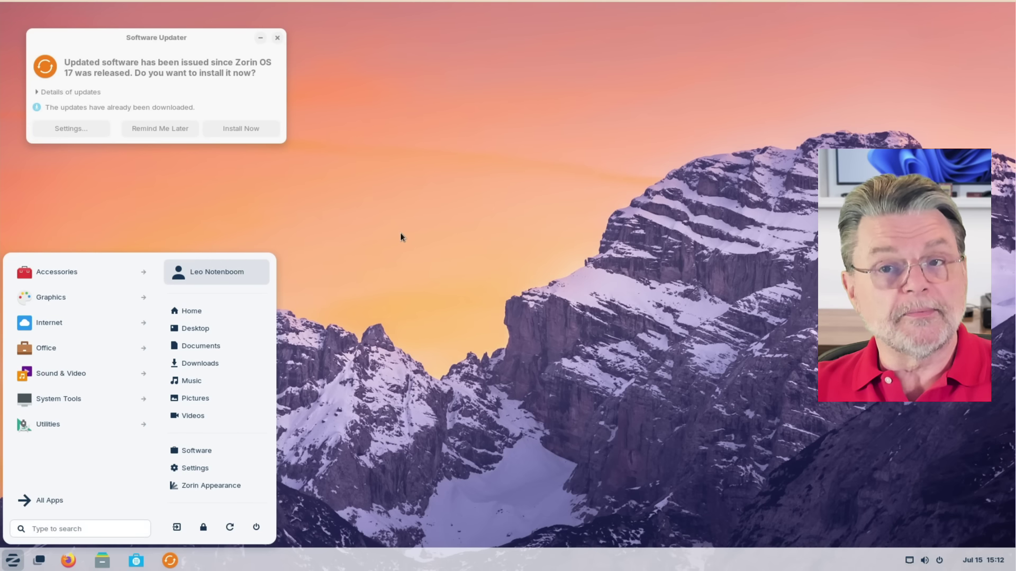
Expand the update details, scroll through the pending updates, and choose Remind Me Later
left_click(235, 73)
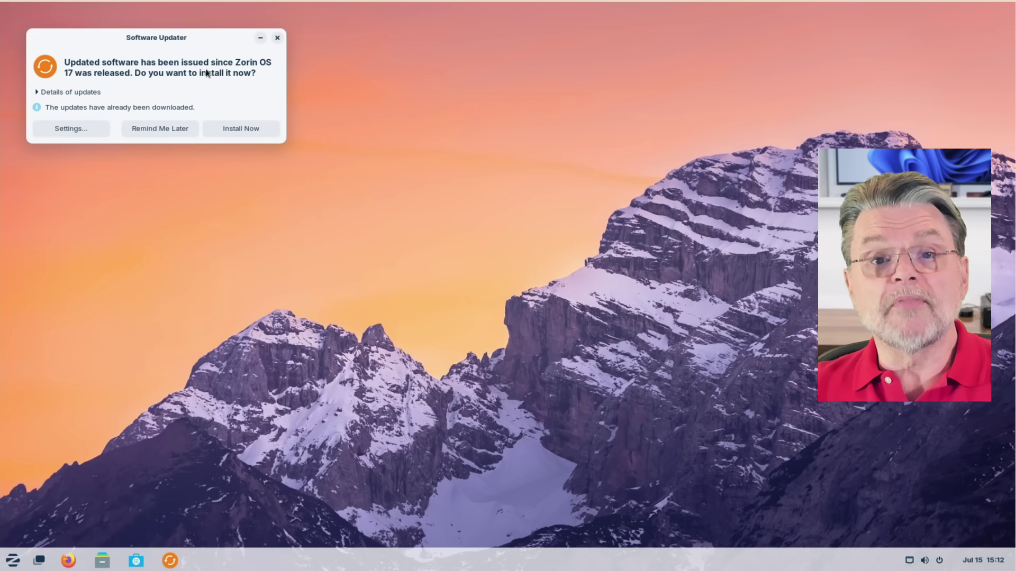
left_click(71, 92)
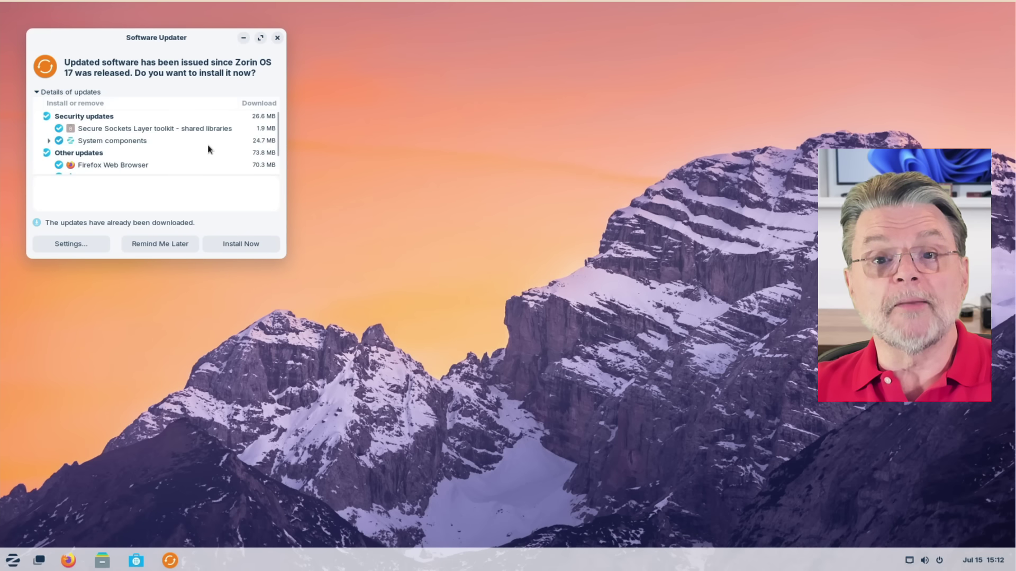
scroll(209, 149, "down", 2)
scroll(209, 149, "up", 2)
scroll(209, 150, "down", 2)
scroll(210, 150, "up", 2)
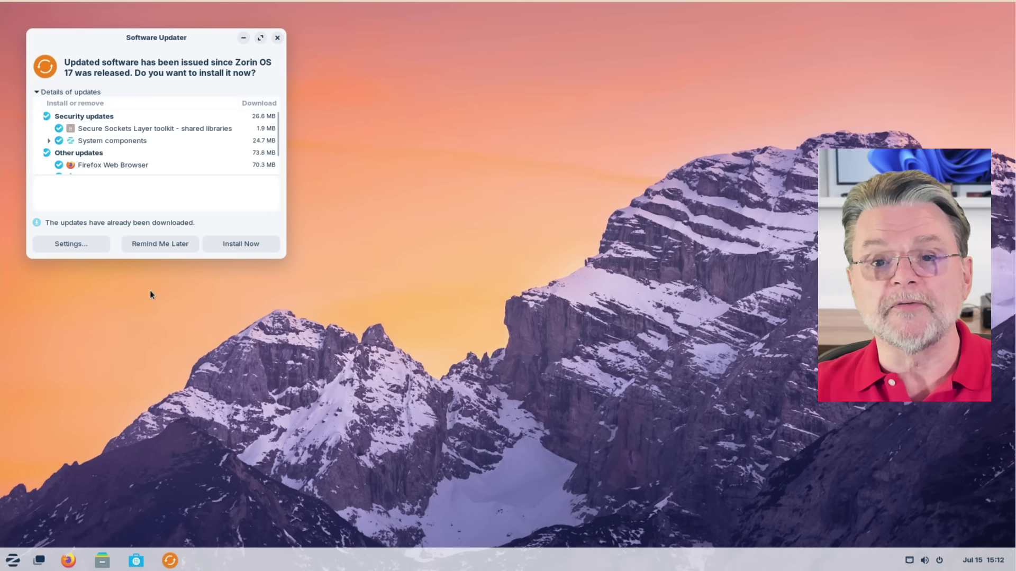
left_click(159, 246)
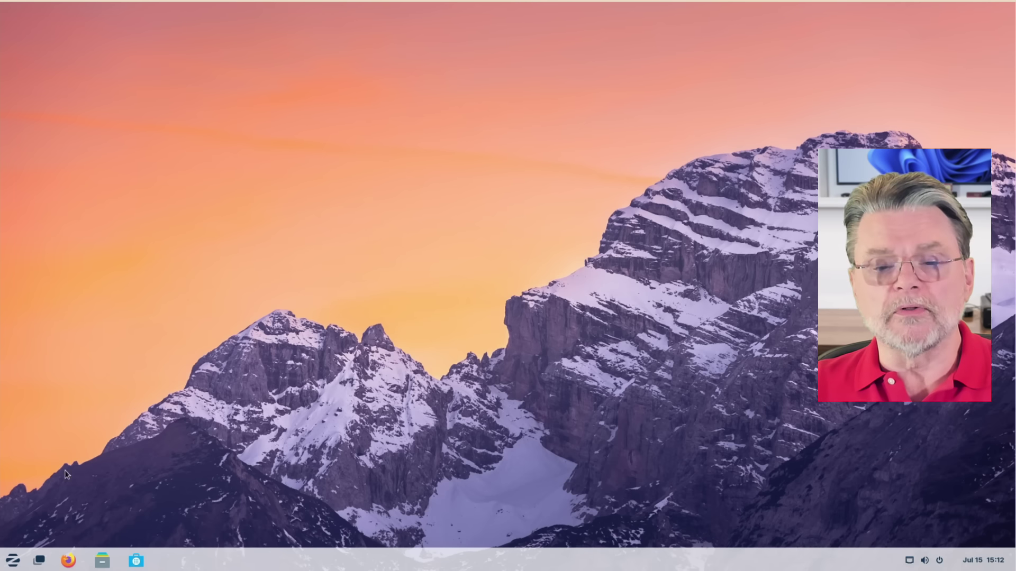
Relaunch Software Updater from the System Tools section of the Zorin menu
left_click(14, 560)
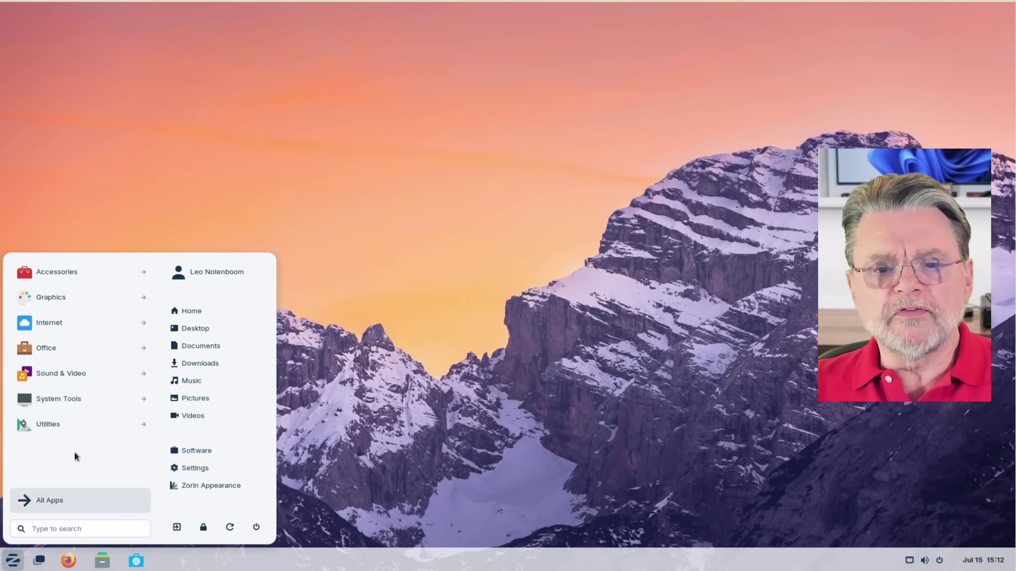
left_click(86, 419)
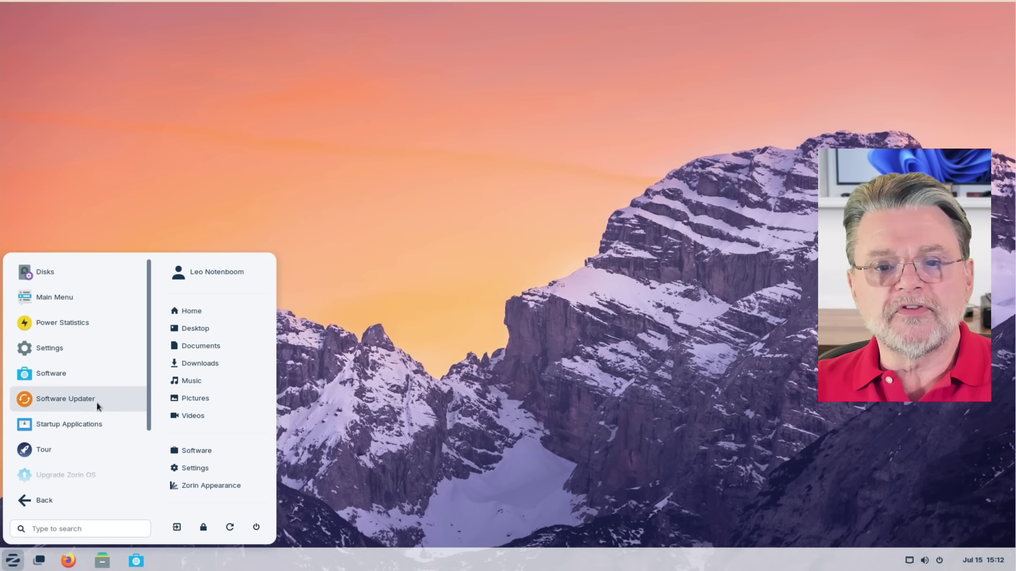
left_click(96, 404)
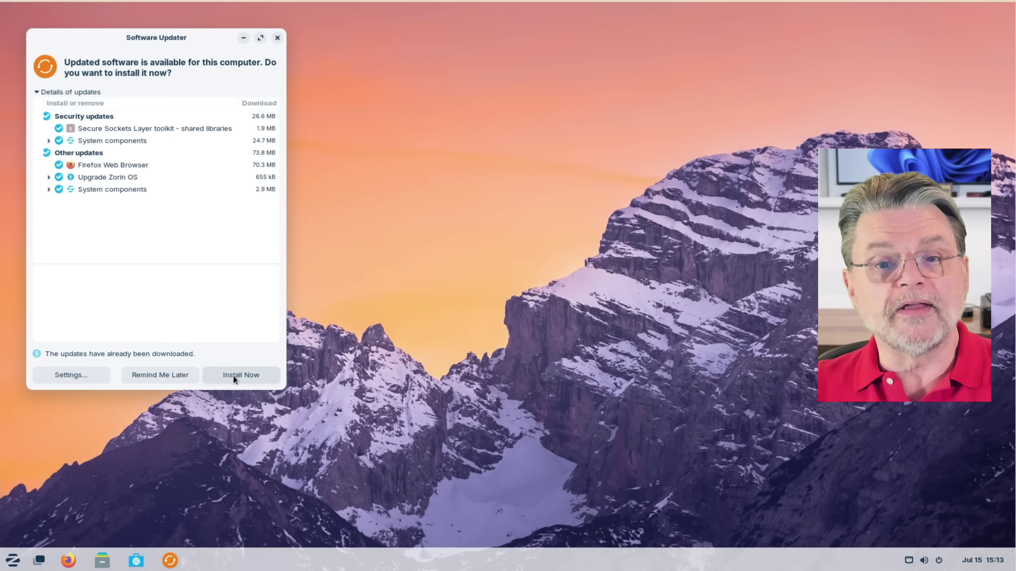
In update settings, set security updates to install automatically and other updates to display weekly
left_click(74, 376)
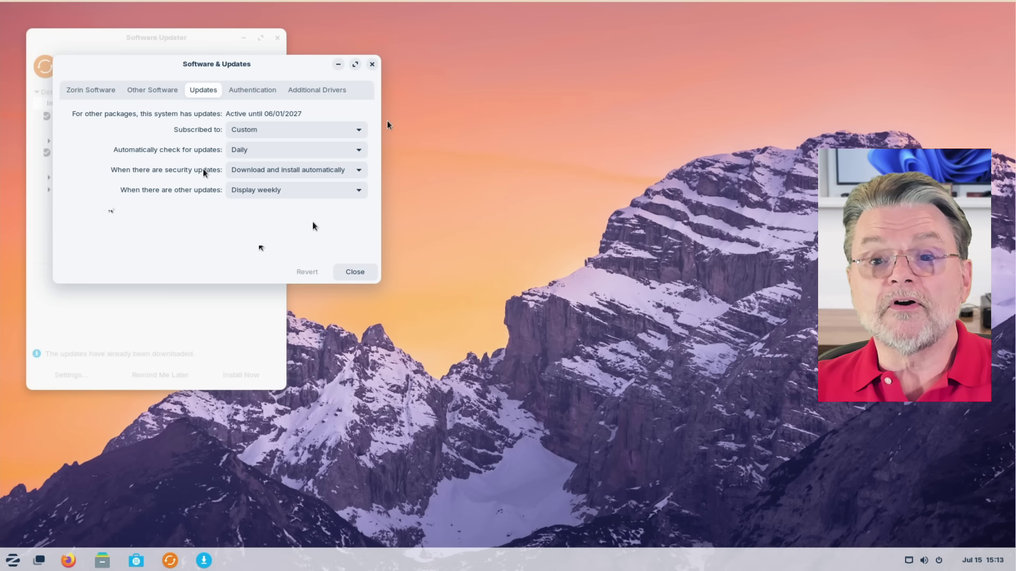
left_click(351, 179)
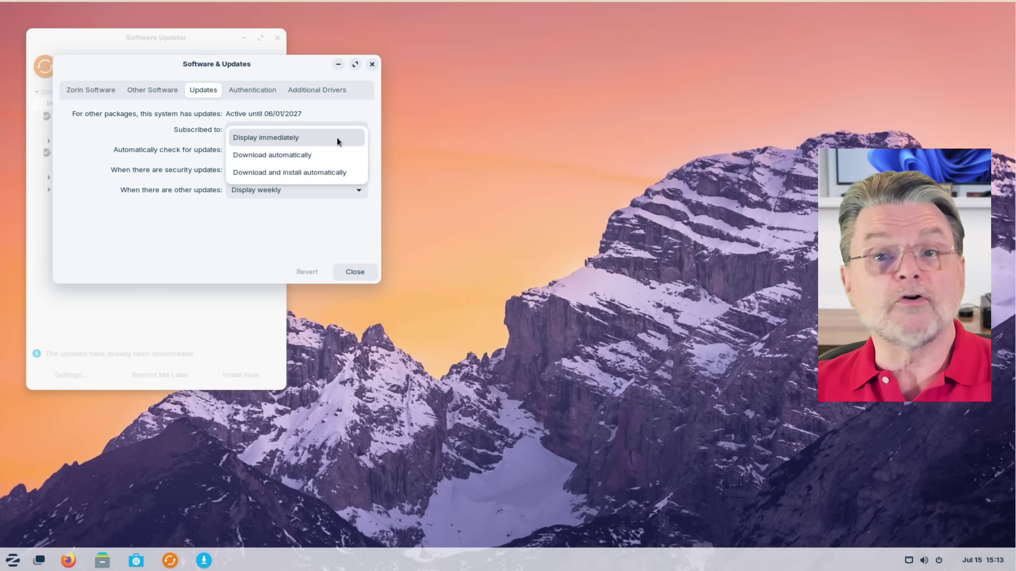
left_click(230, 232)
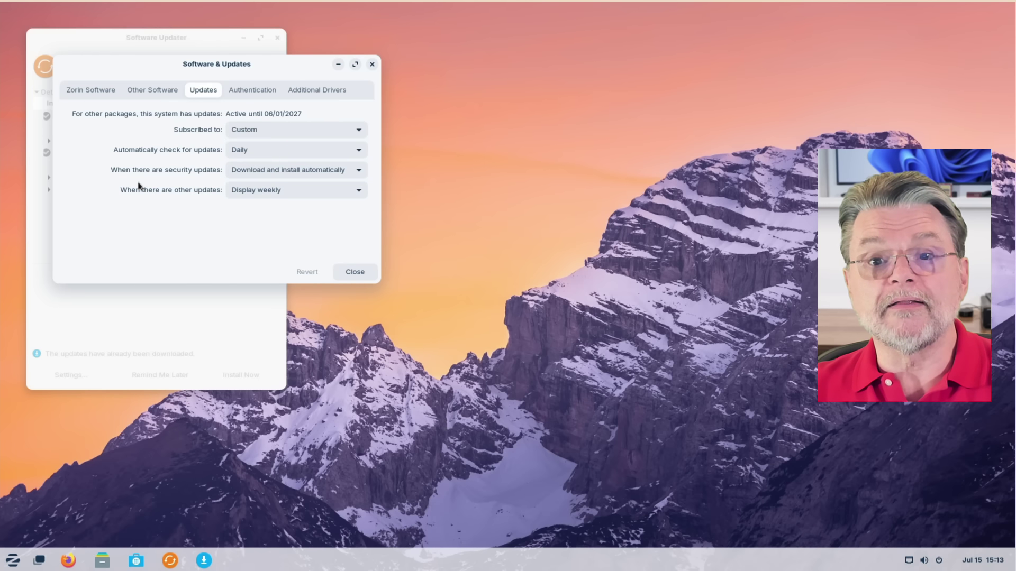
left_click(300, 195)
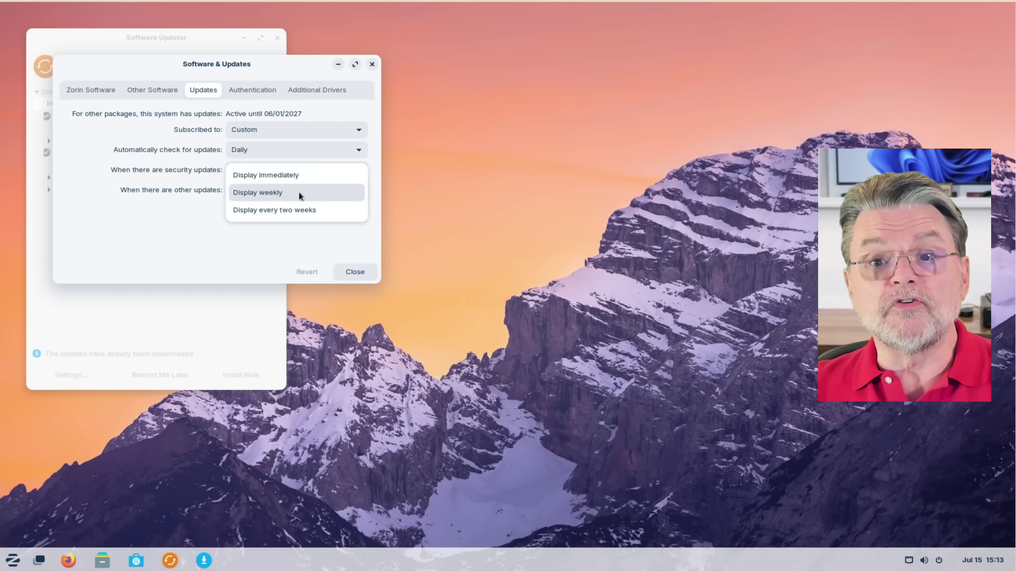
left_click(140, 230)
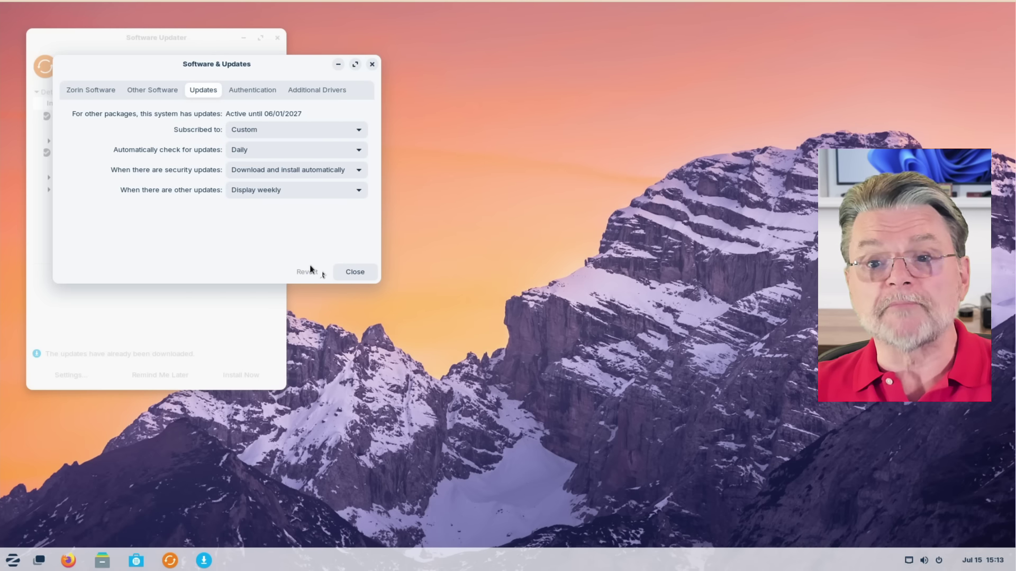
Close Software & Updates and the Software Updater window
left_click(371, 64)
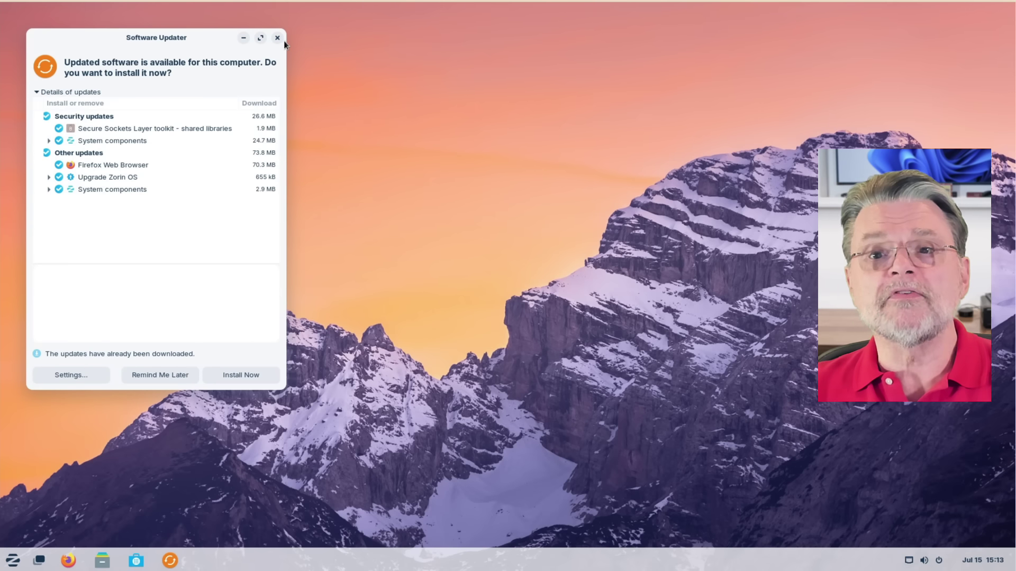
left_click(277, 37)
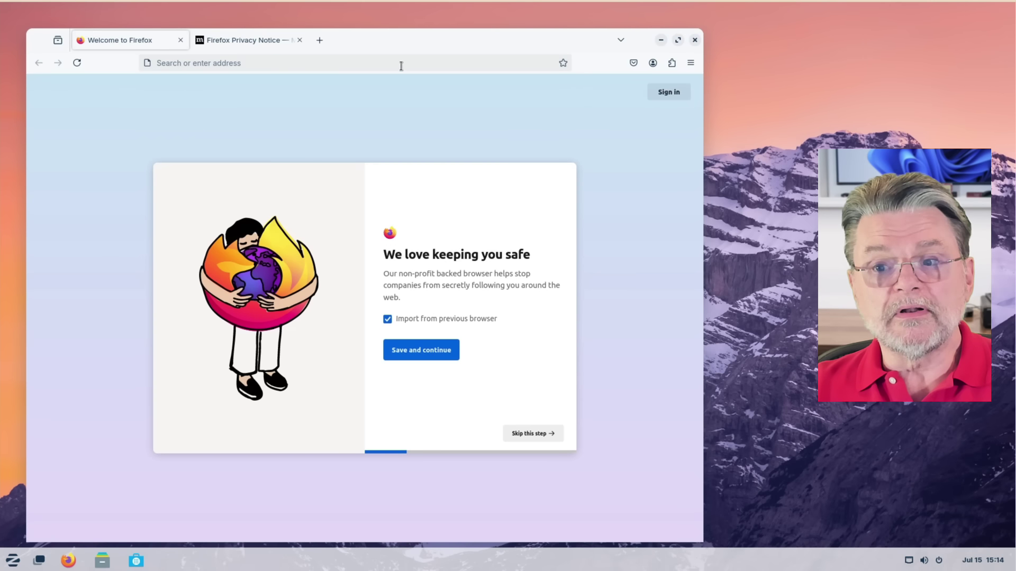
Load askleo.com in Firefox's first tab, replacing the welcome page
left_click(363, 63)
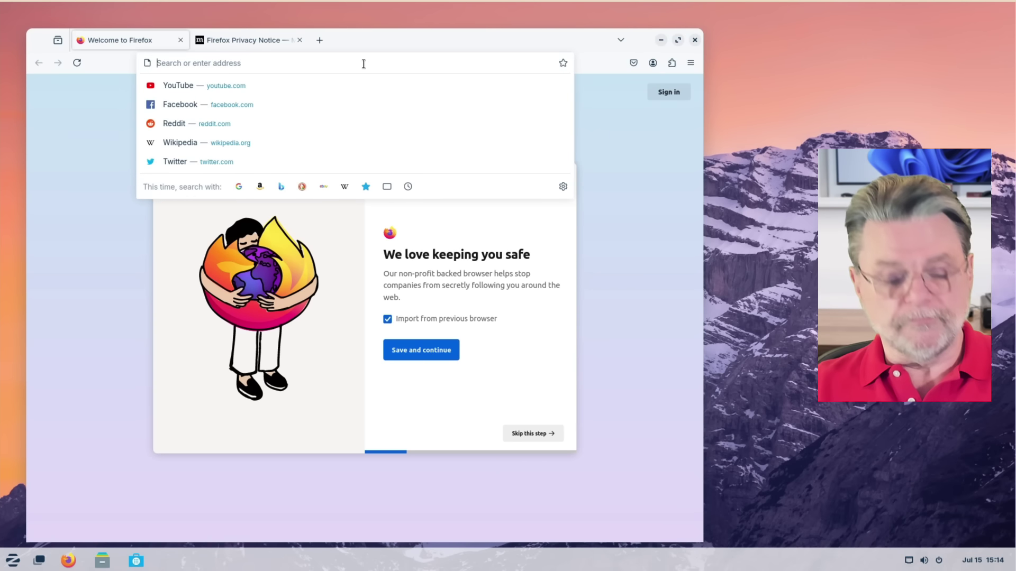
type("askleo.co")
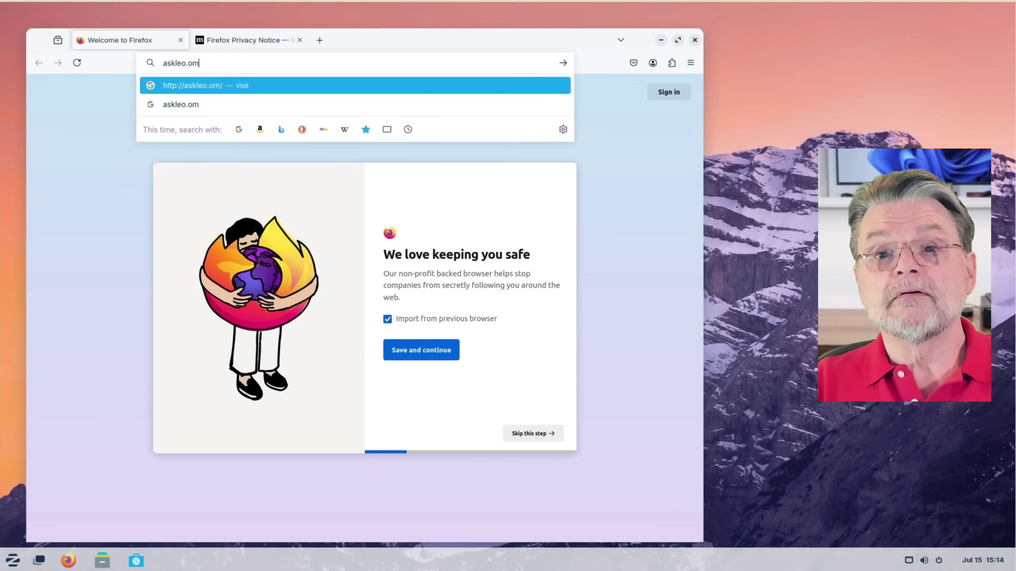
type("m")
key("Return")
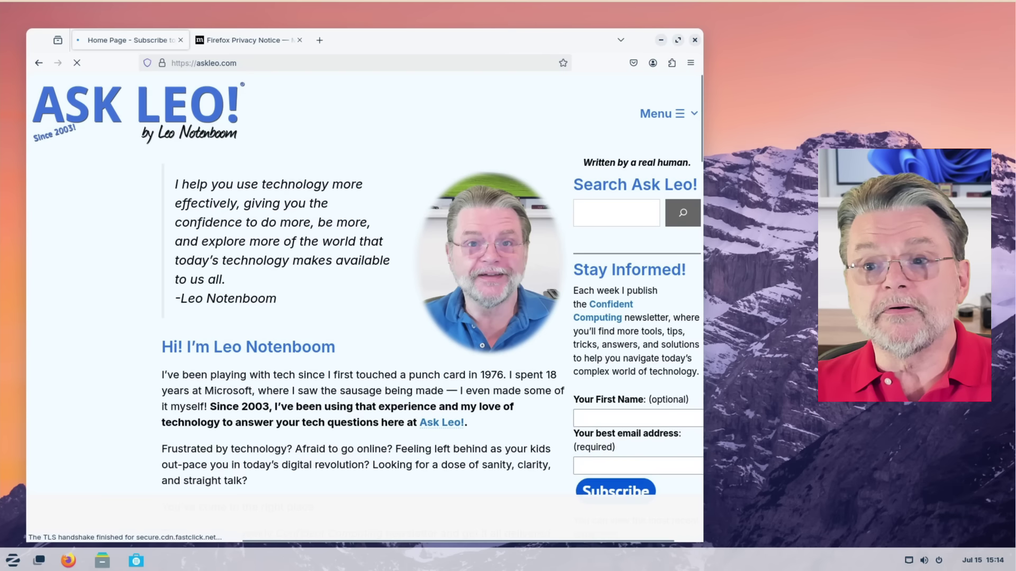